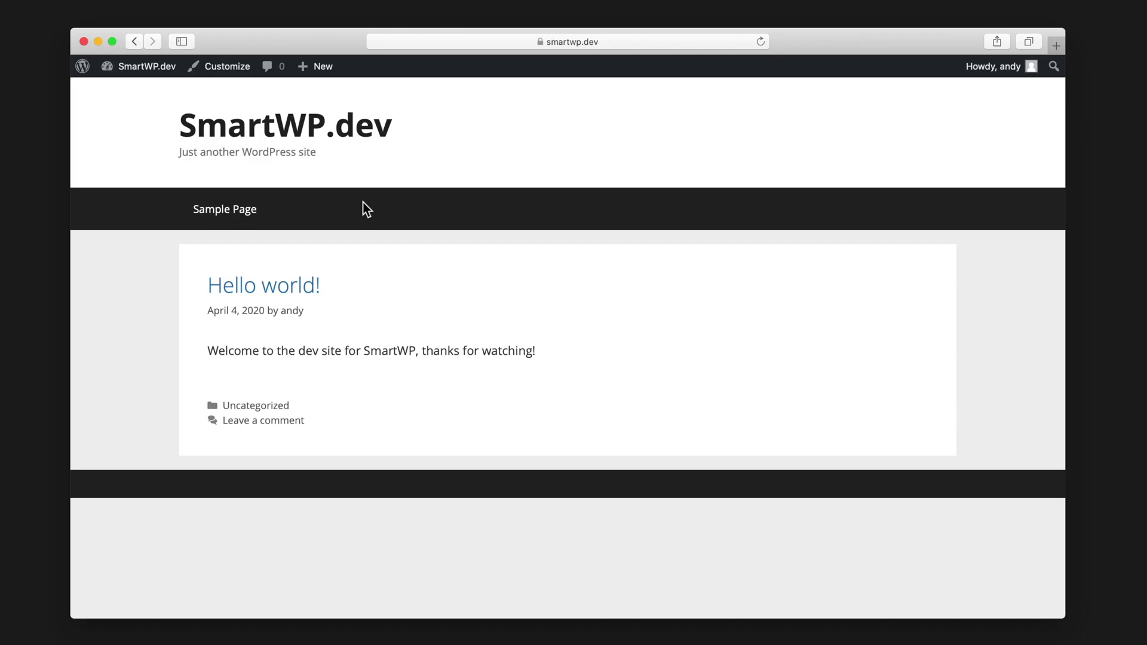
- Search new plugins for 'gainwp', then install and activate GAinWP Google Analytics Integration
mouse_move(144, 77)
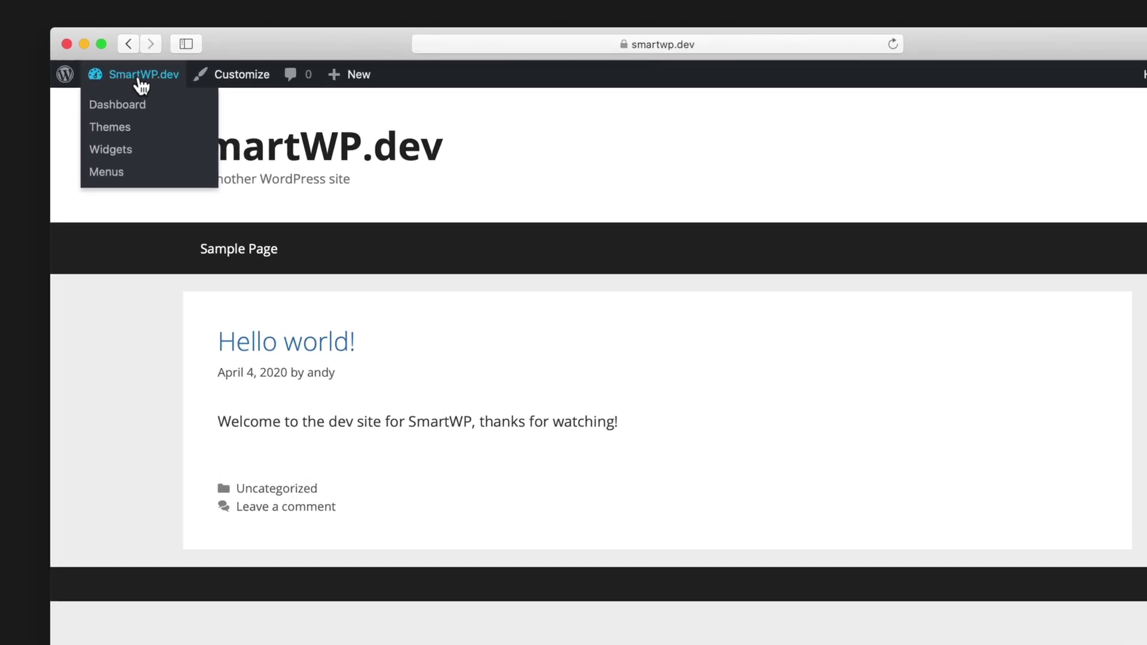
left_click(143, 66)
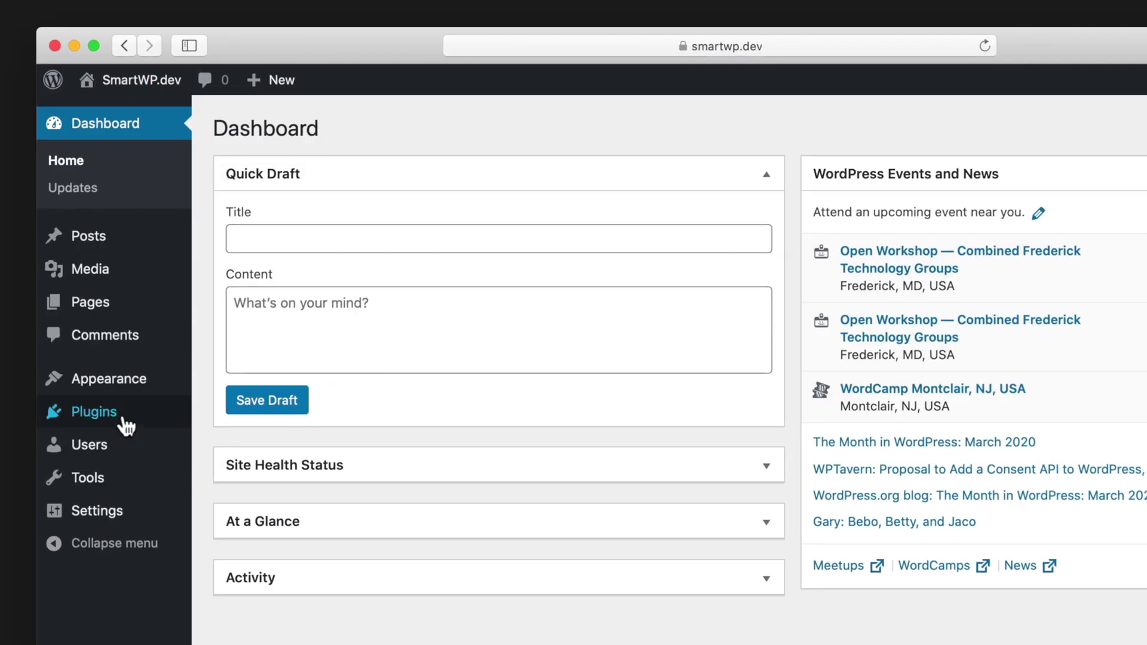
mouse_move(127, 426)
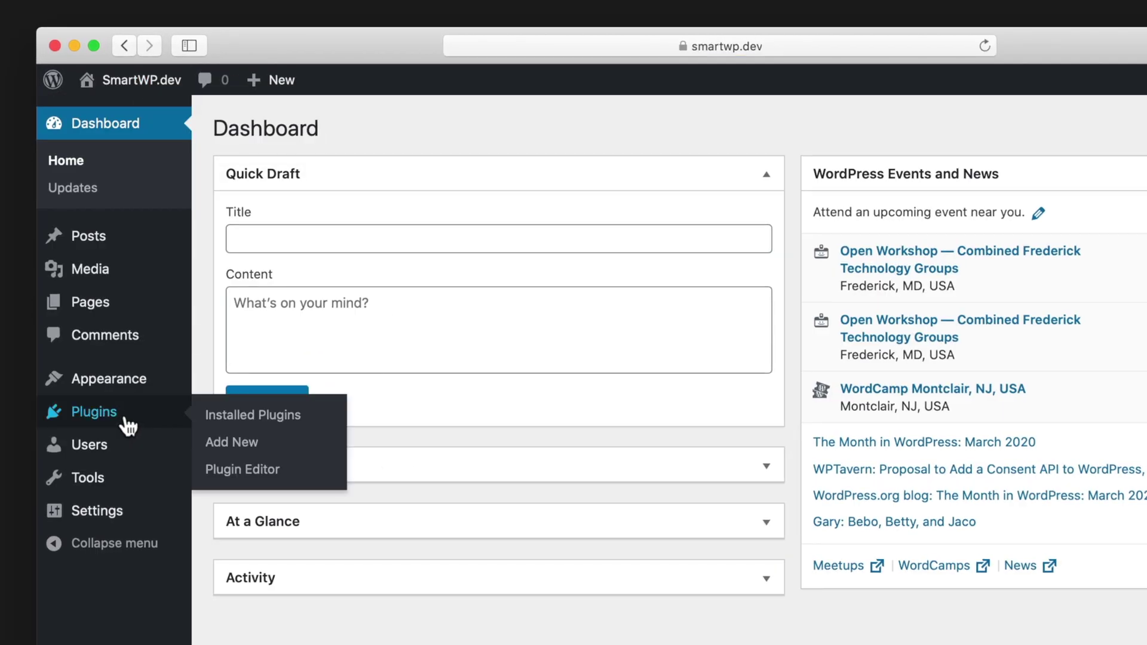
left_click(263, 447)
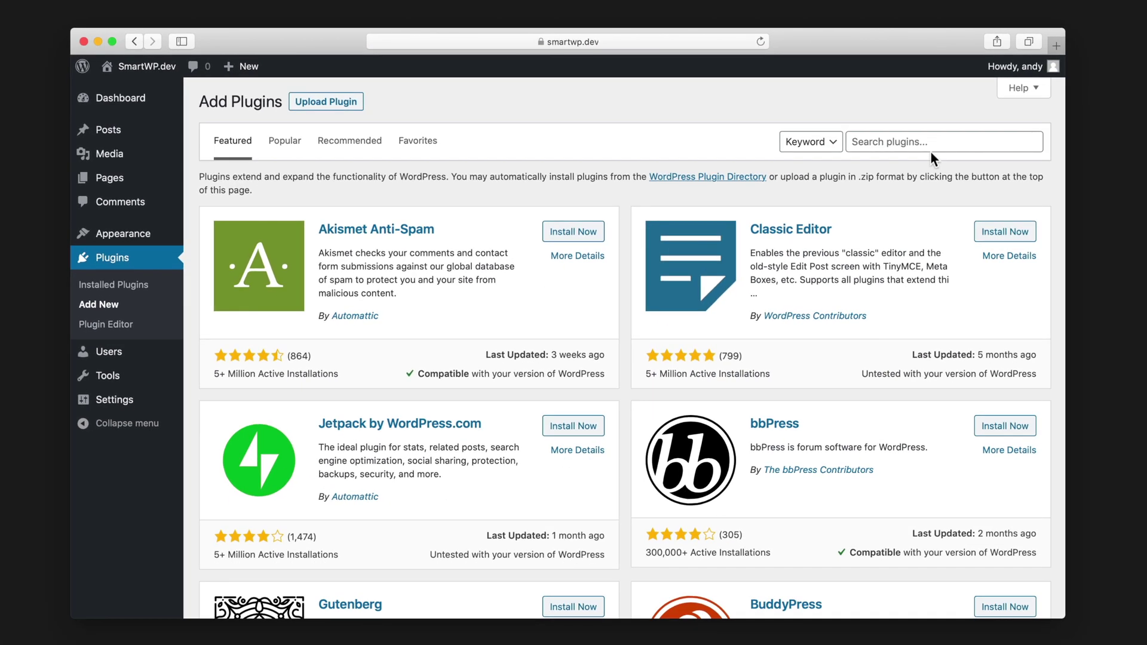
left_click(937, 142)
type("gainwp")
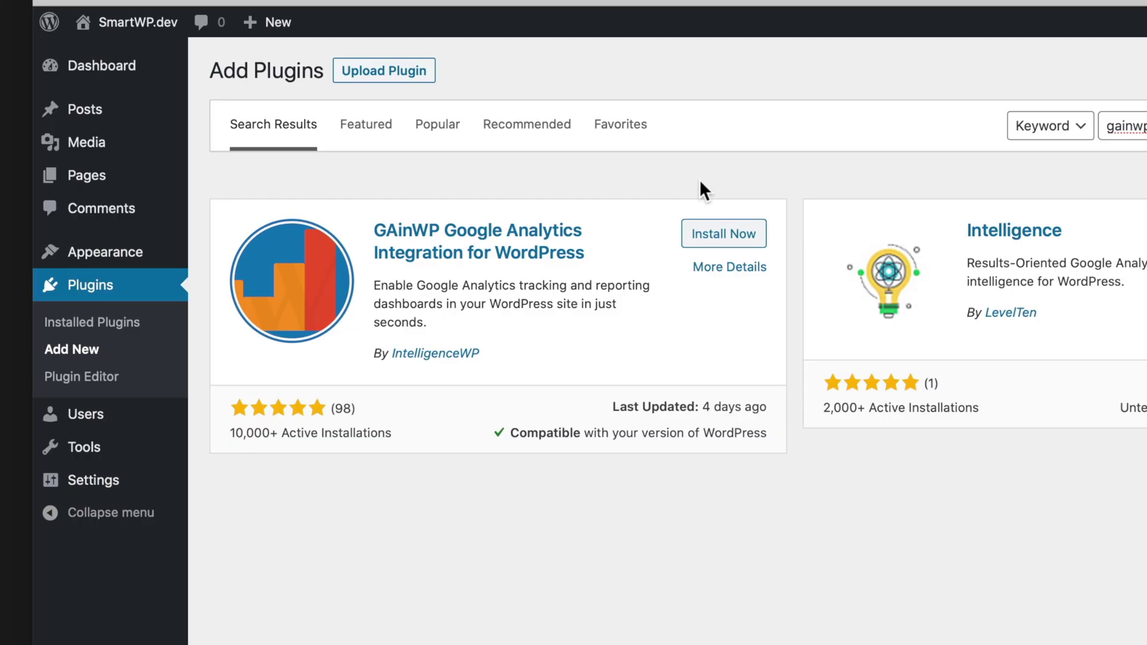
left_click(738, 237)
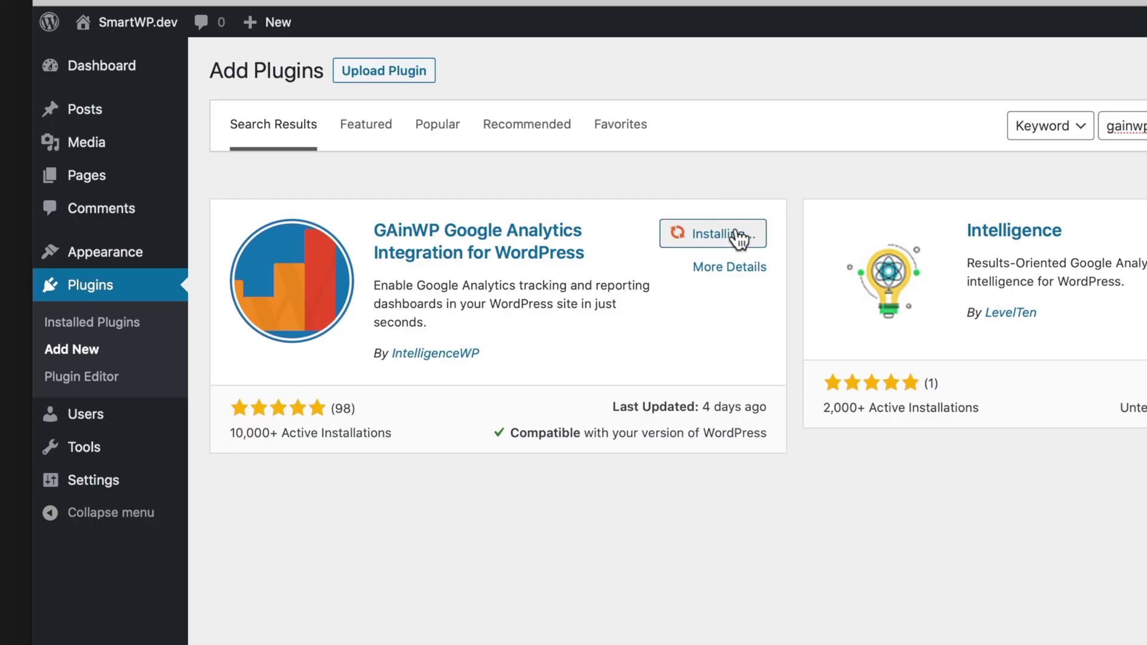
left_click(731, 232)
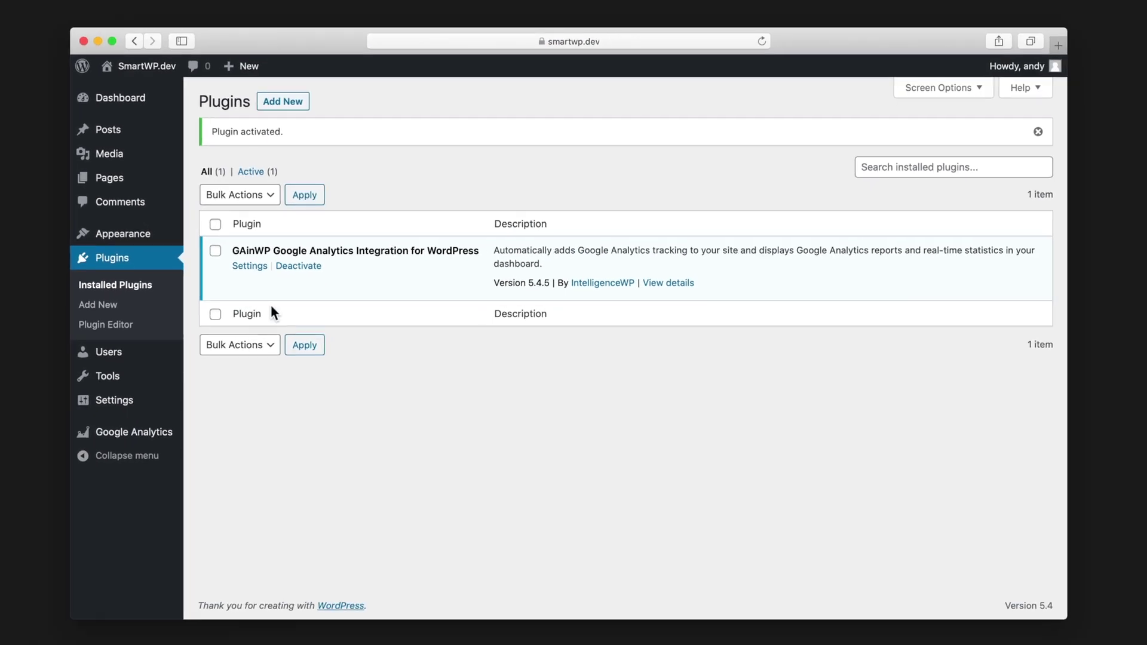
- In GAinWP settings, try Tracking only, then set Setup Mode back to Tracking & Reporting
left_click(248, 266)
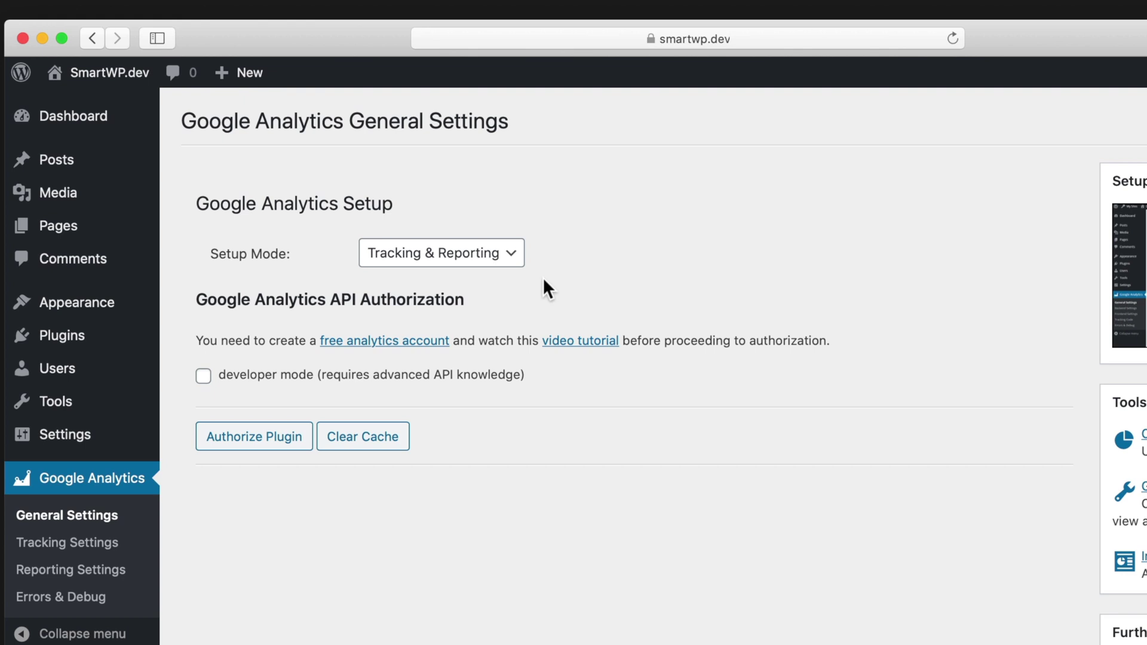
left_click(395, 256)
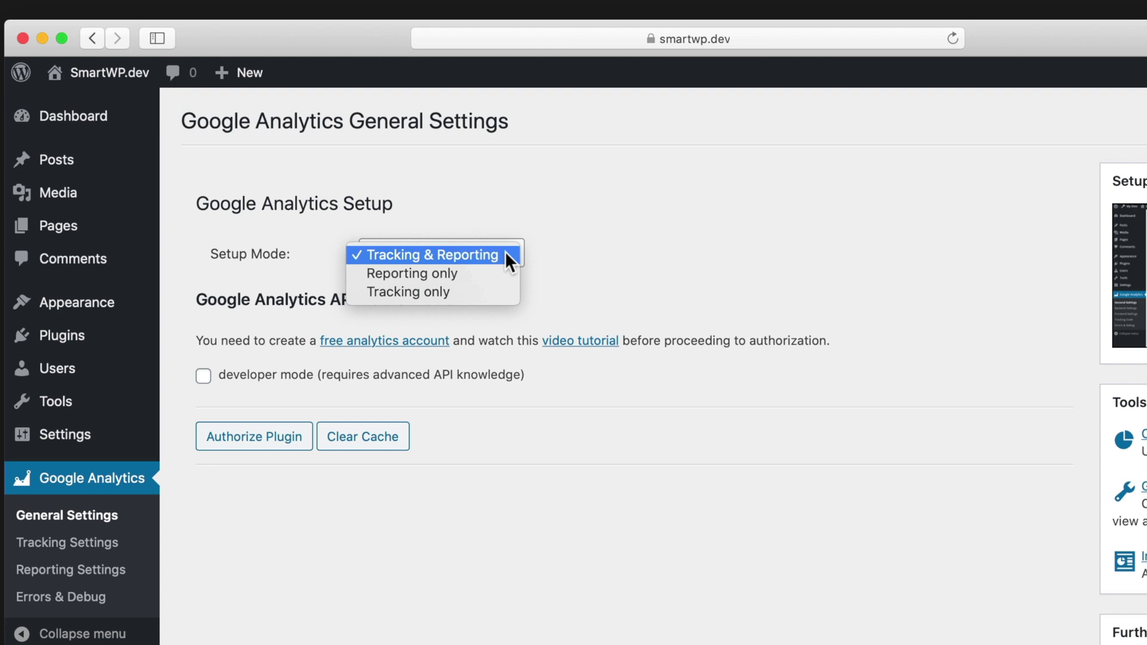
left_click(470, 295)
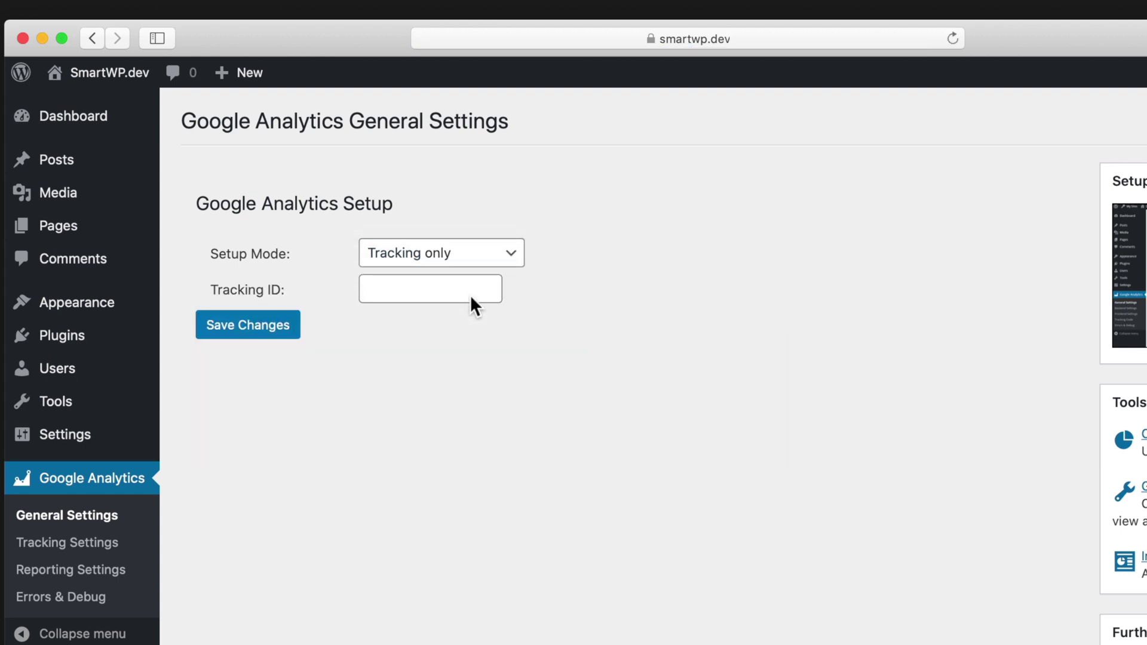
left_click(421, 293)
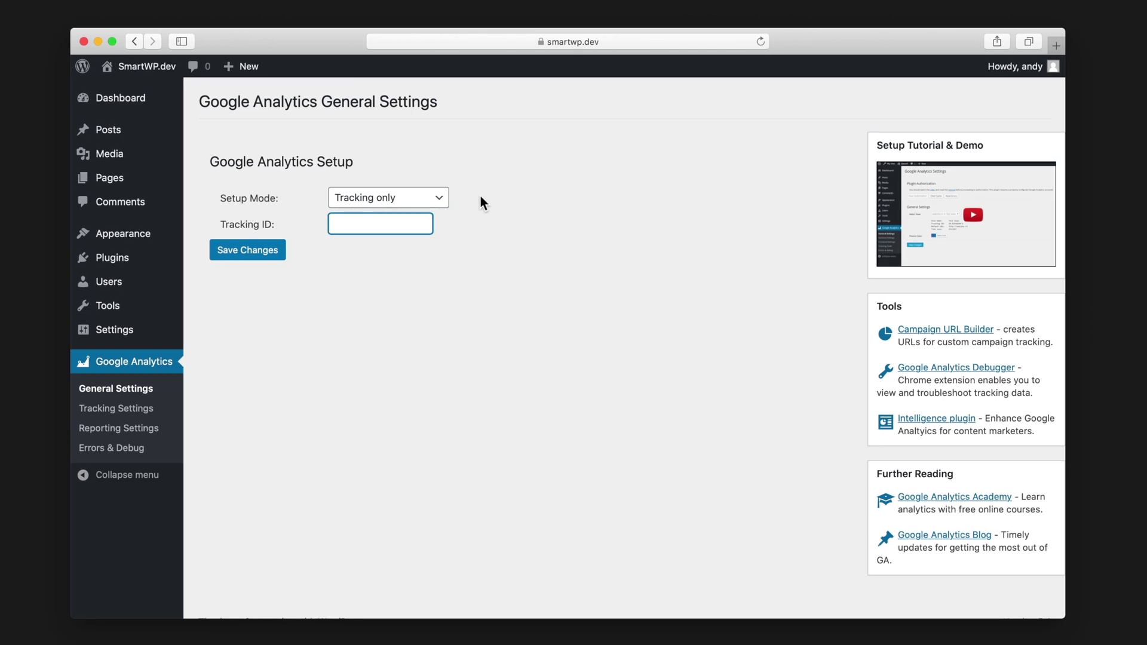
left_click(446, 201)
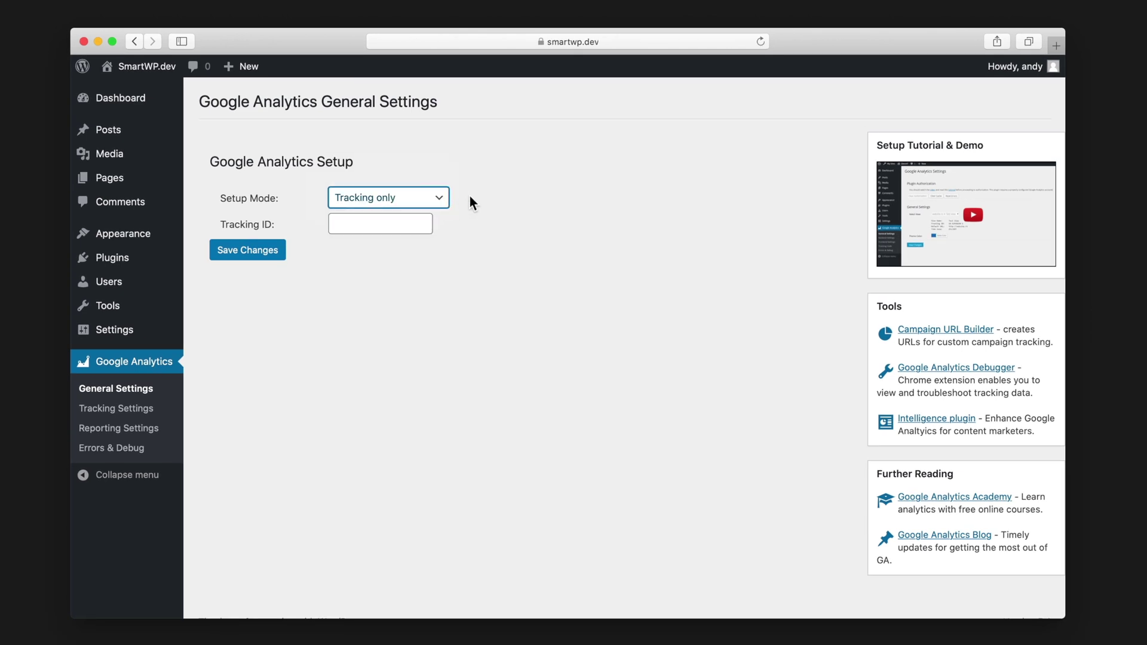
left_click(438, 197)
left_click(432, 173)
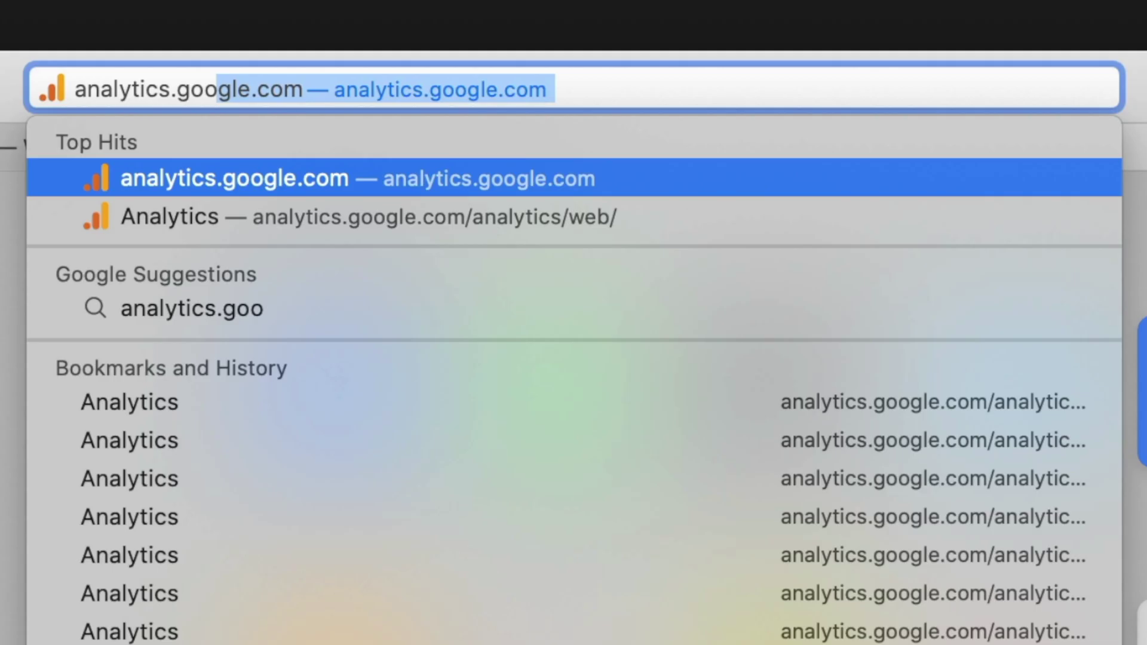
- Load analytics.google.com and start a new account from the Admin area
type("e.c")
key("Return")
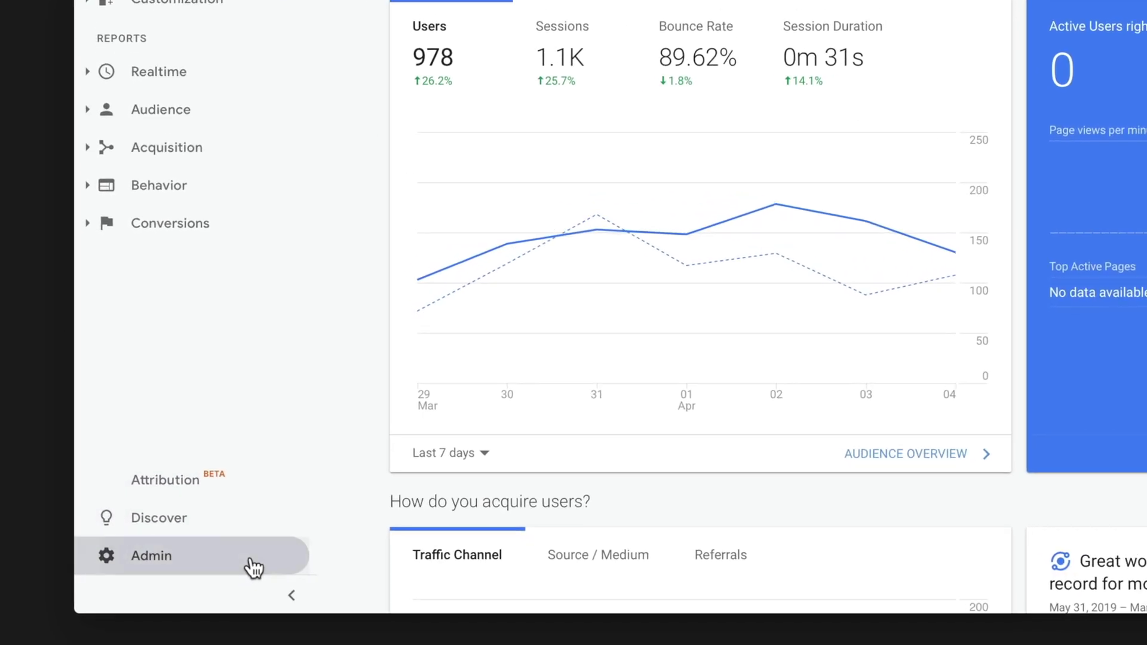
left_click(254, 567)
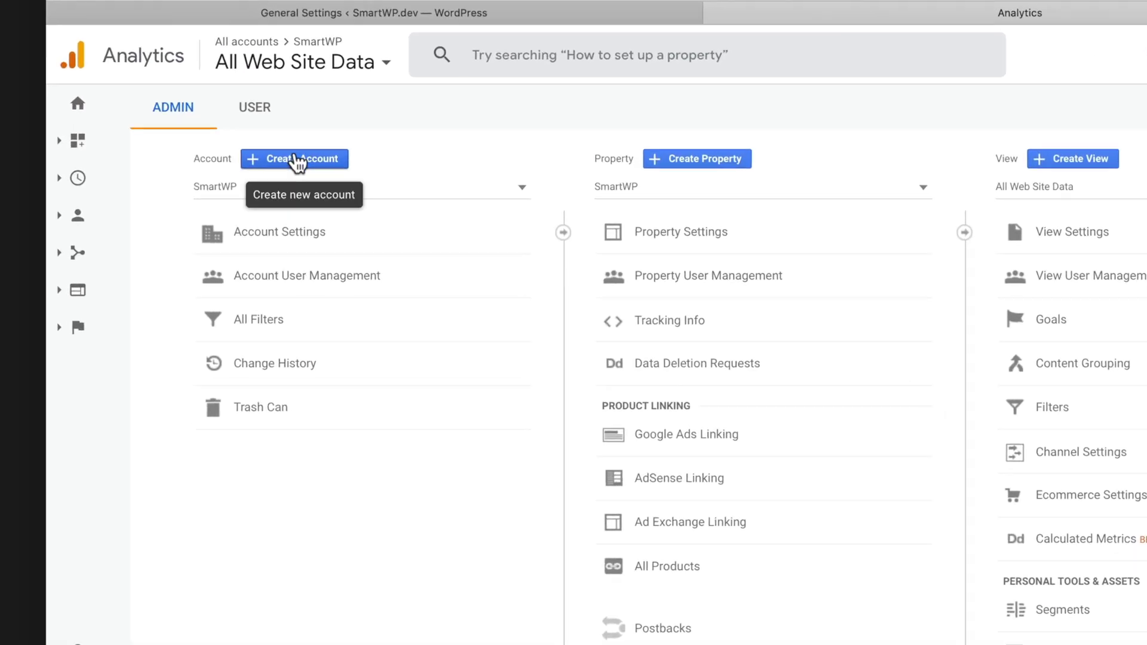
left_click(295, 159)
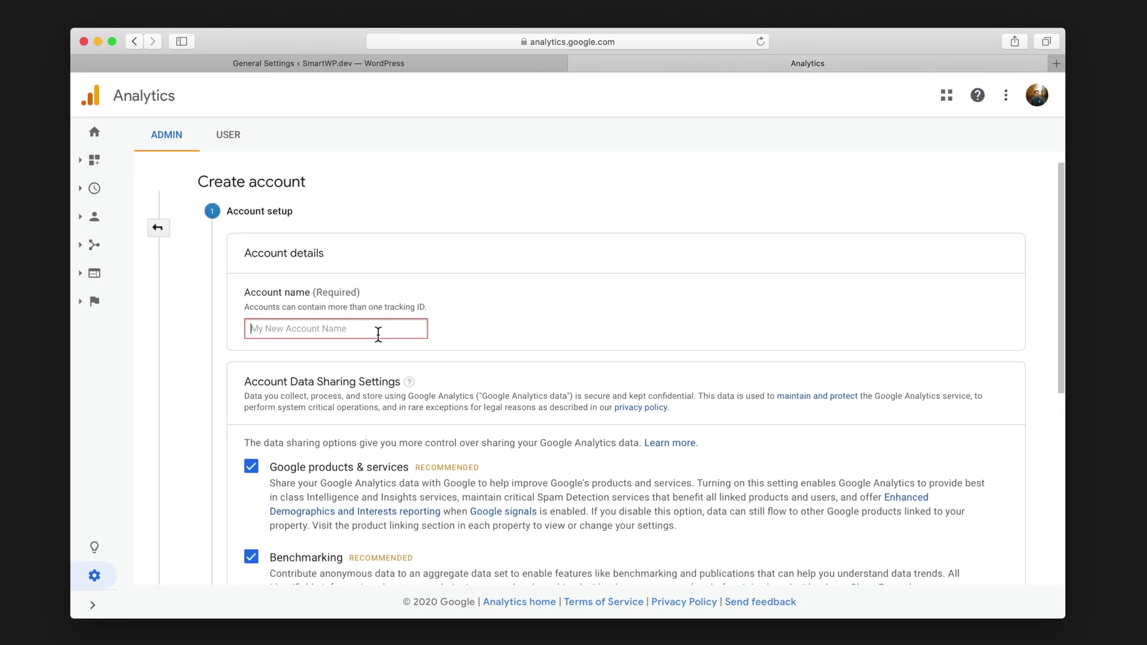
- Name the account 'SmartWP Dev' and uncheck all four data-sharing options
left_click(379, 335)
type("Smatr")
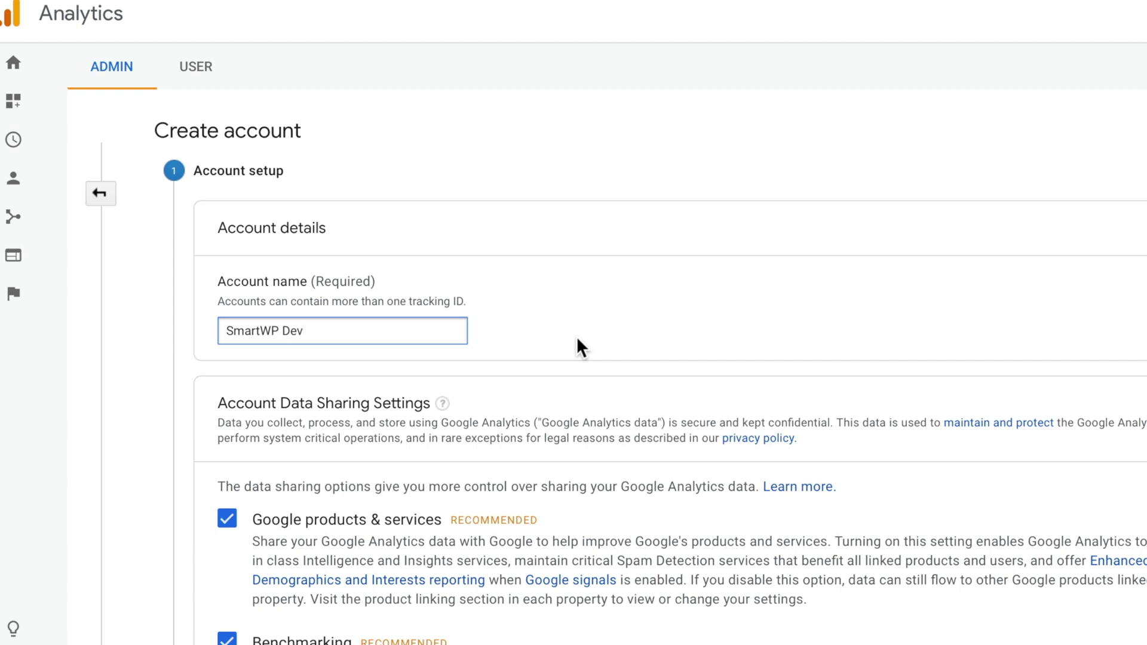
scroll(343, 402, "down", 5)
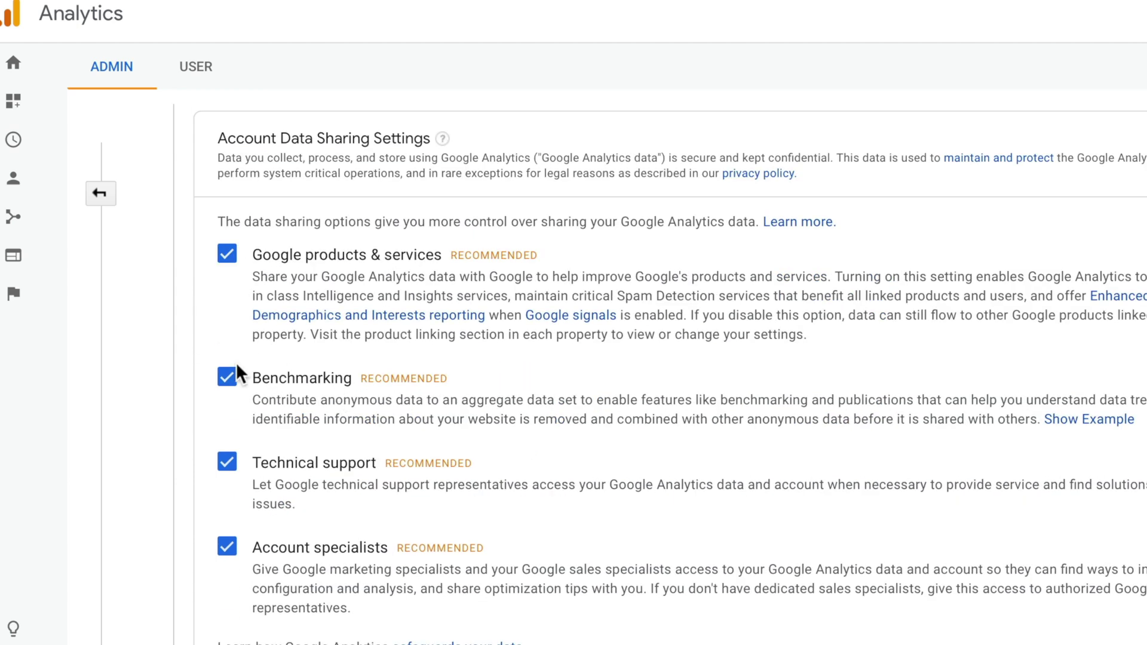
left_click(227, 256)
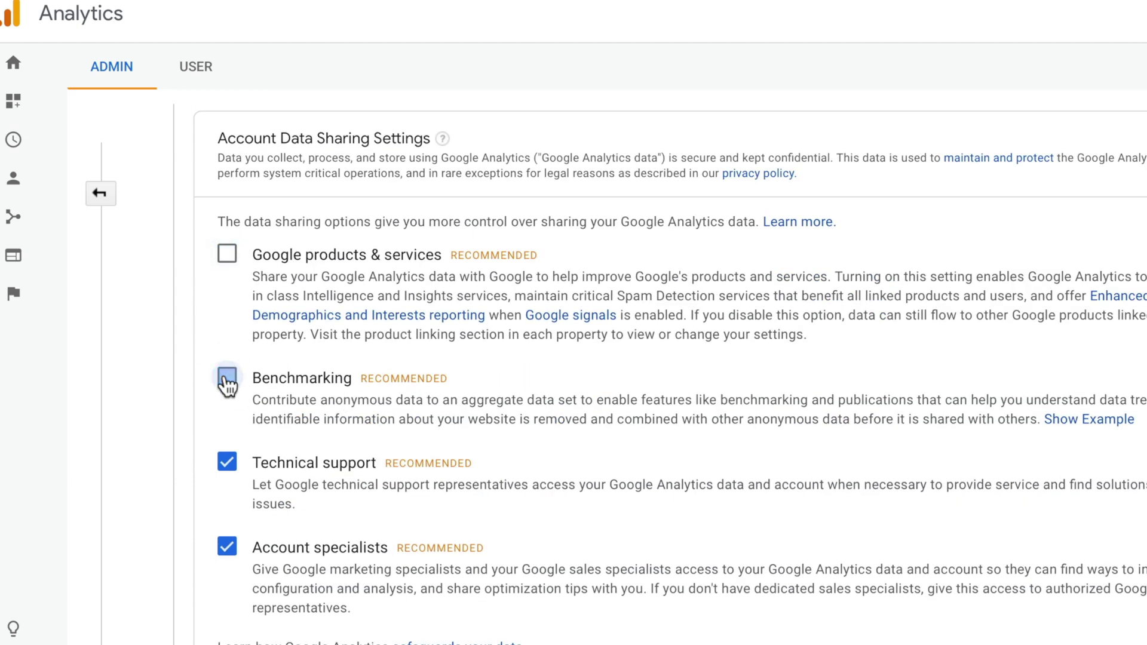
left_click(227, 380)
left_click(227, 462)
left_click(227, 547)
scroll(226, 548, "down", 4)
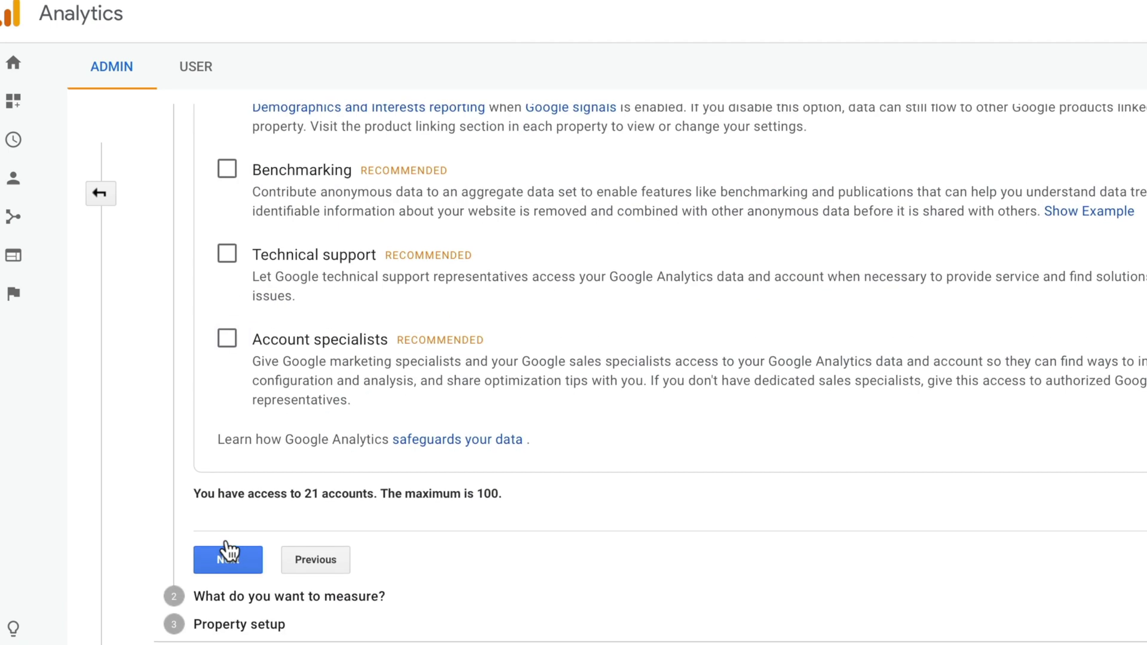
- Keep Web as the platform to measure and continue to property setup
left_click(228, 551)
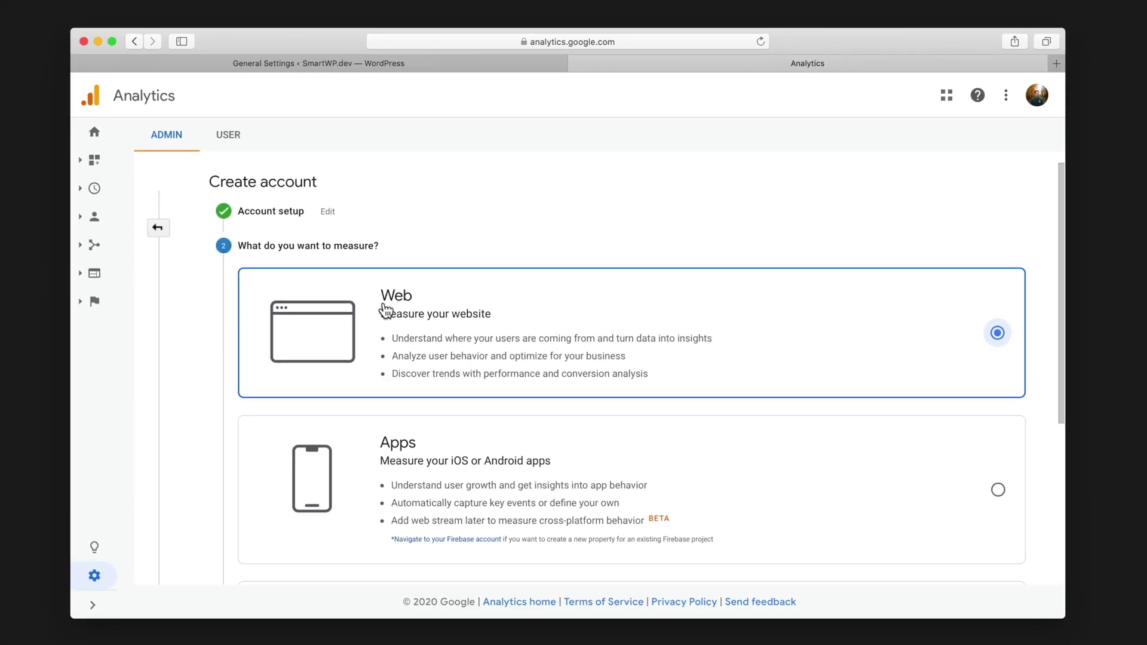
scroll(386, 310, "down", 5)
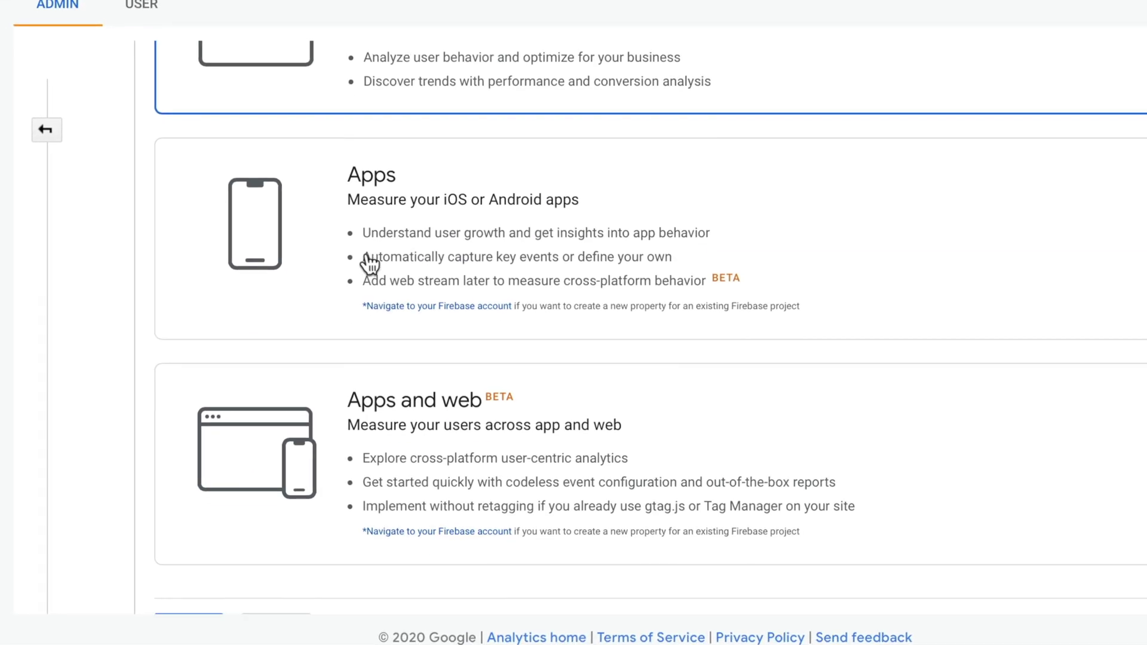
scroll(370, 263, "down", 3)
left_click(177, 527)
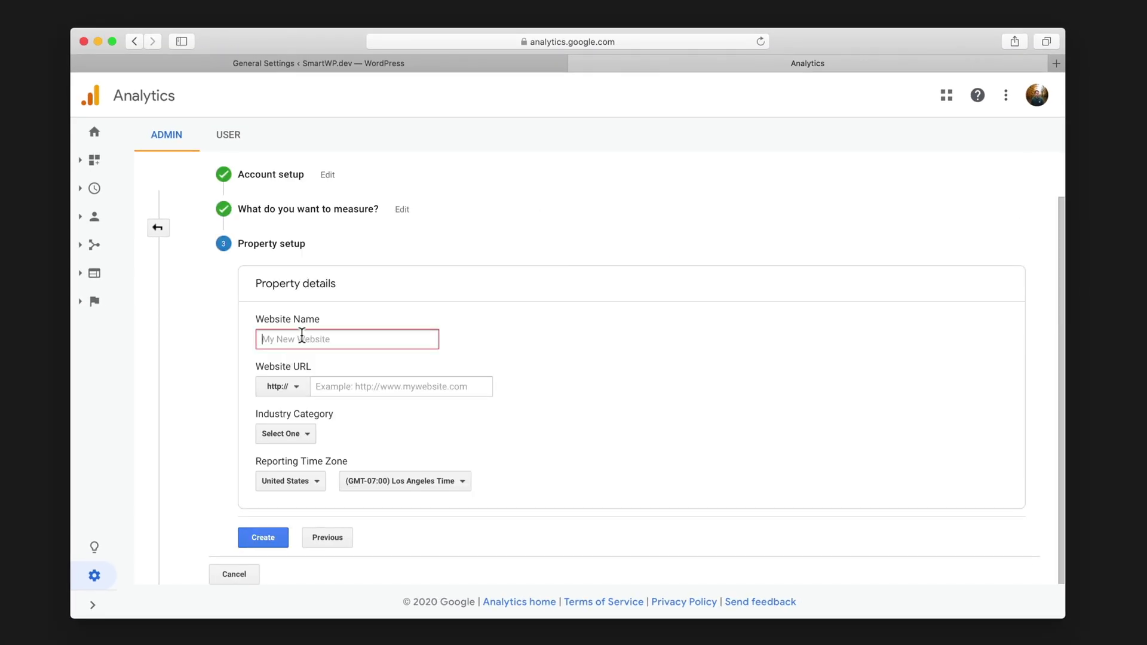
type("Smart Wp De")
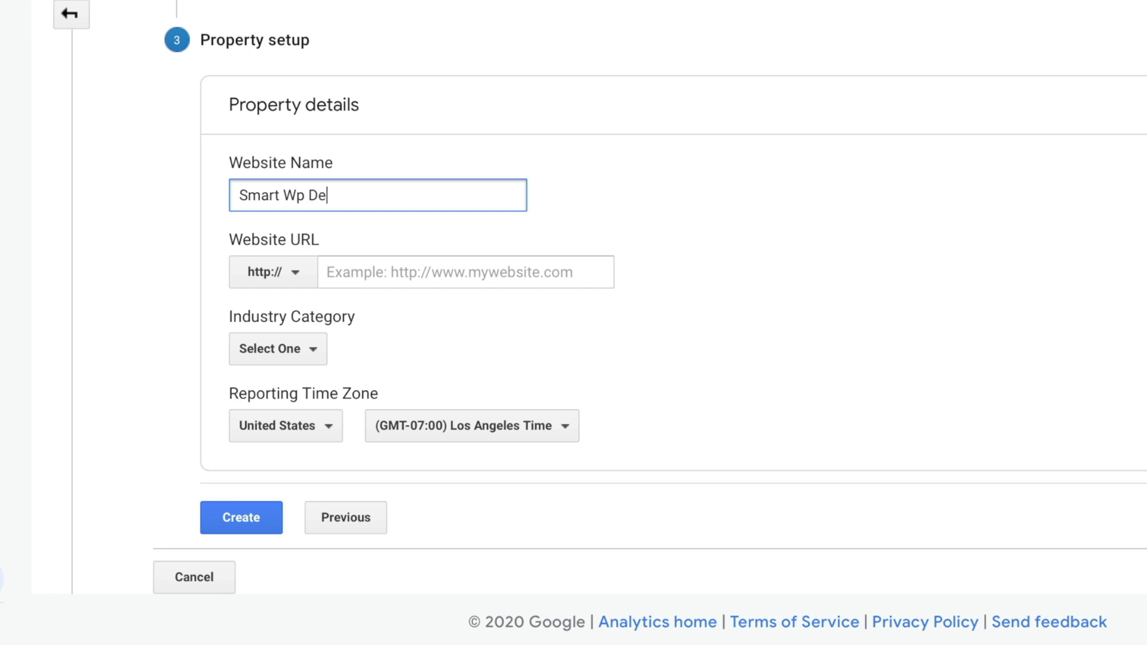
key("BackSpace")
key("BackSpace")
key("BackSpace")
key("BackSpace")
type("P Dev")
left_click(283, 273)
left_click(323, 348)
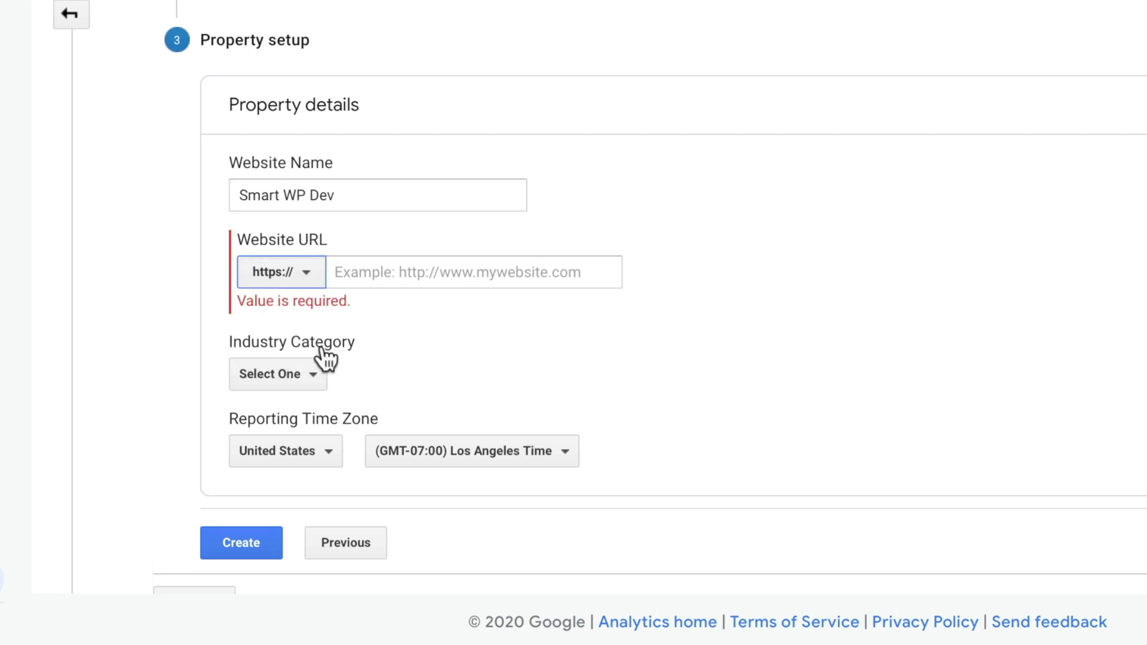
left_click(379, 275)
type("smartwp.dev")
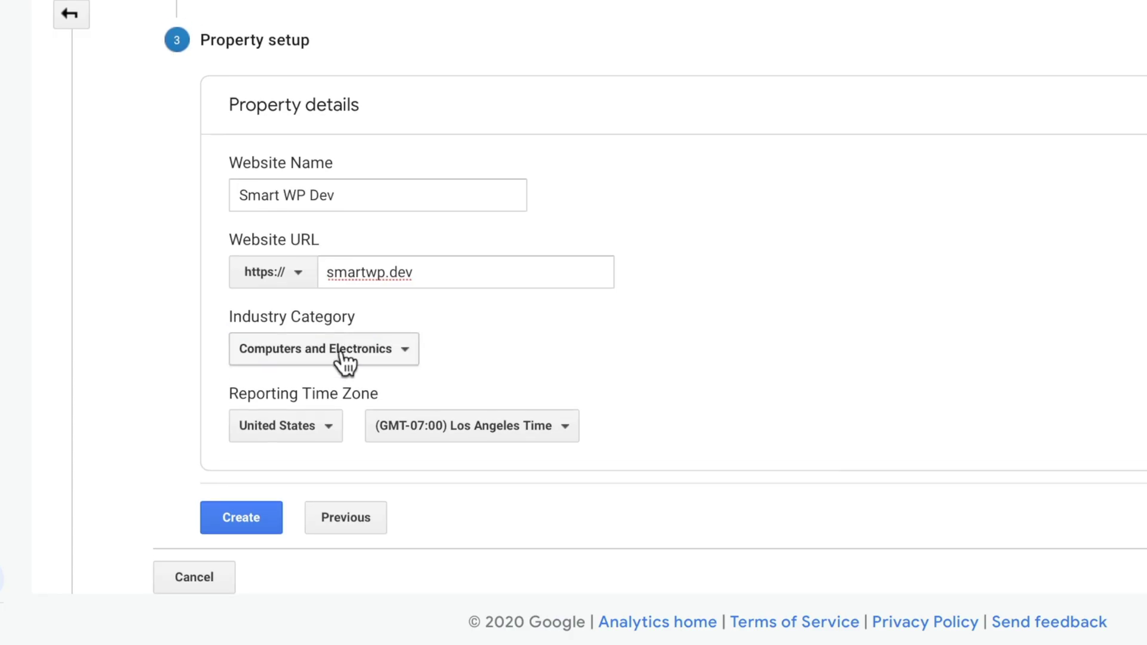
- Choose category Other and New York time zone, then create the property
left_click(345, 361)
scroll(366, 218, "down", 5)
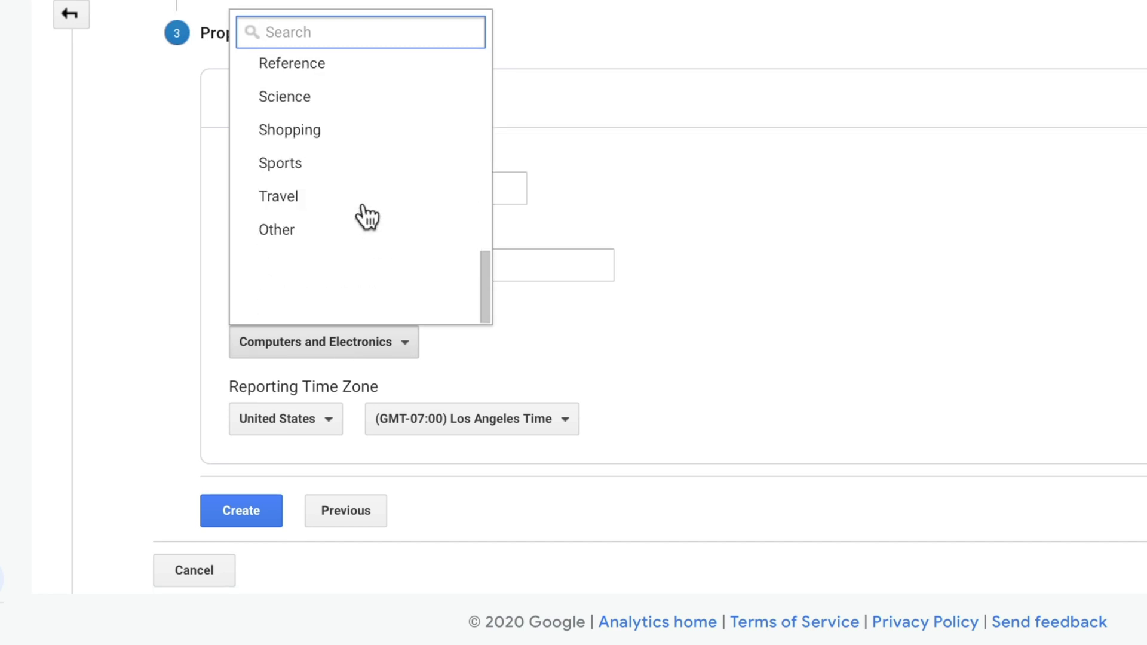
left_click(304, 315)
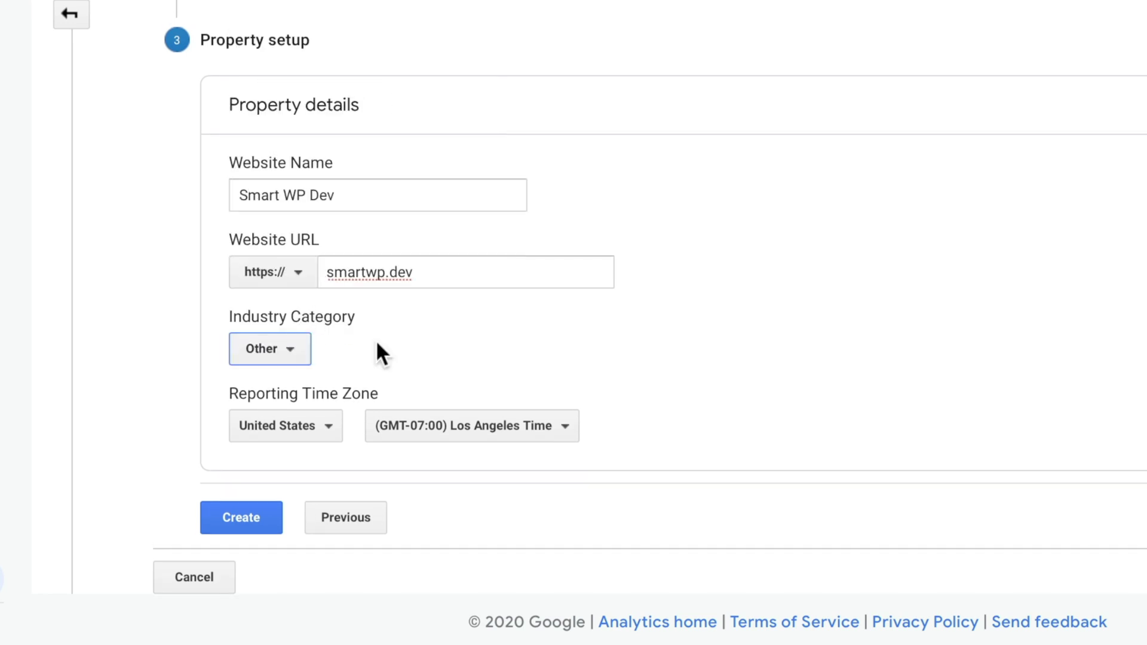
left_click(422, 428)
type("new")
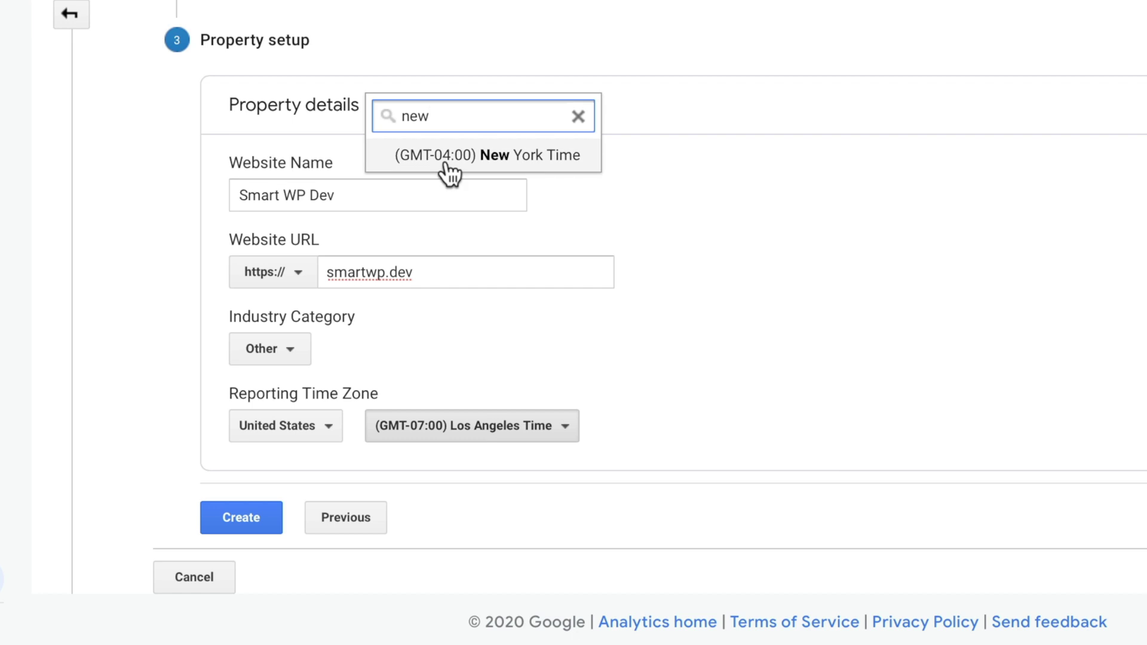
left_click(443, 160)
left_click(249, 515)
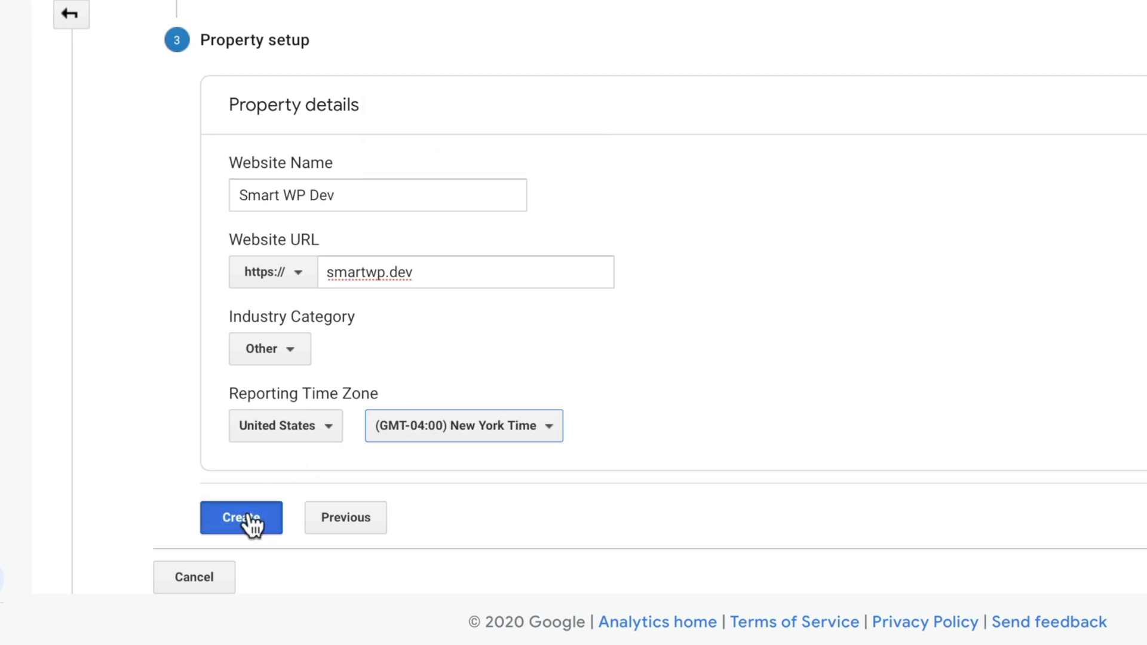
- Accept the GDPR and terms of service, then select the new property's Tracking ID
left_click(455, 369)
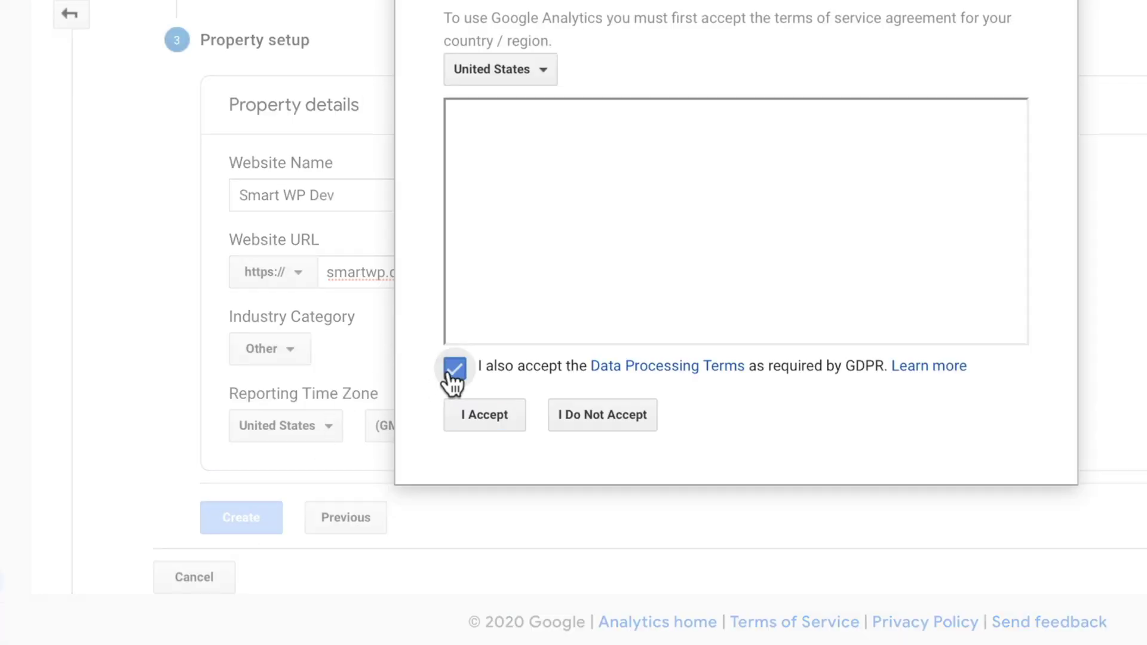
left_click(461, 421)
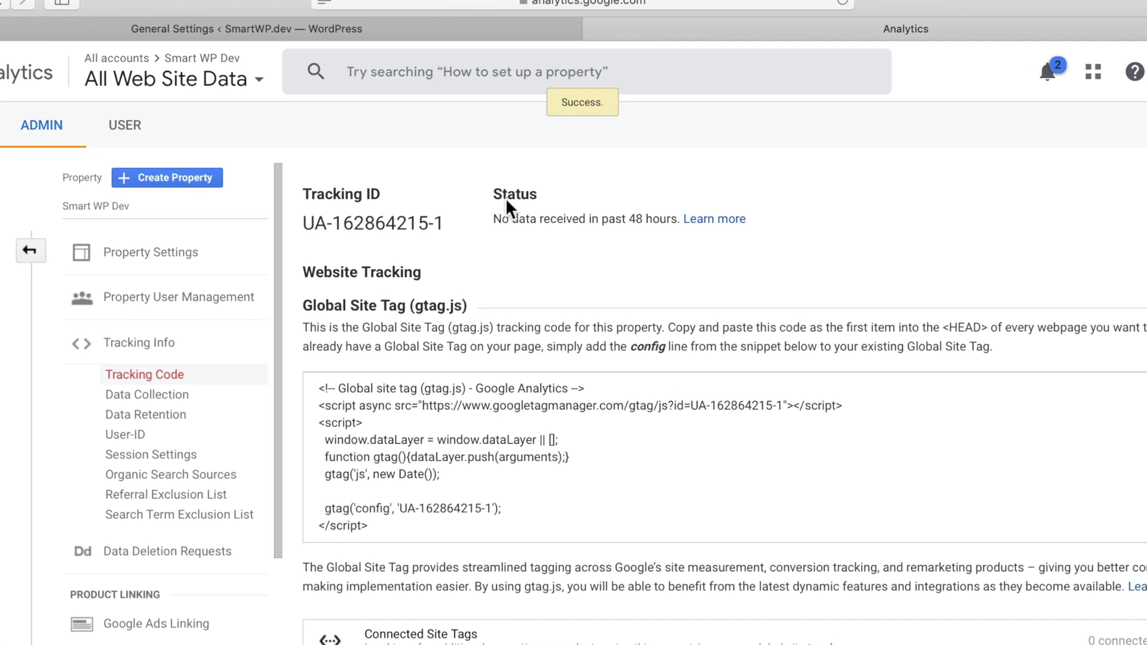
left_click_drag(447, 226, 301, 223)
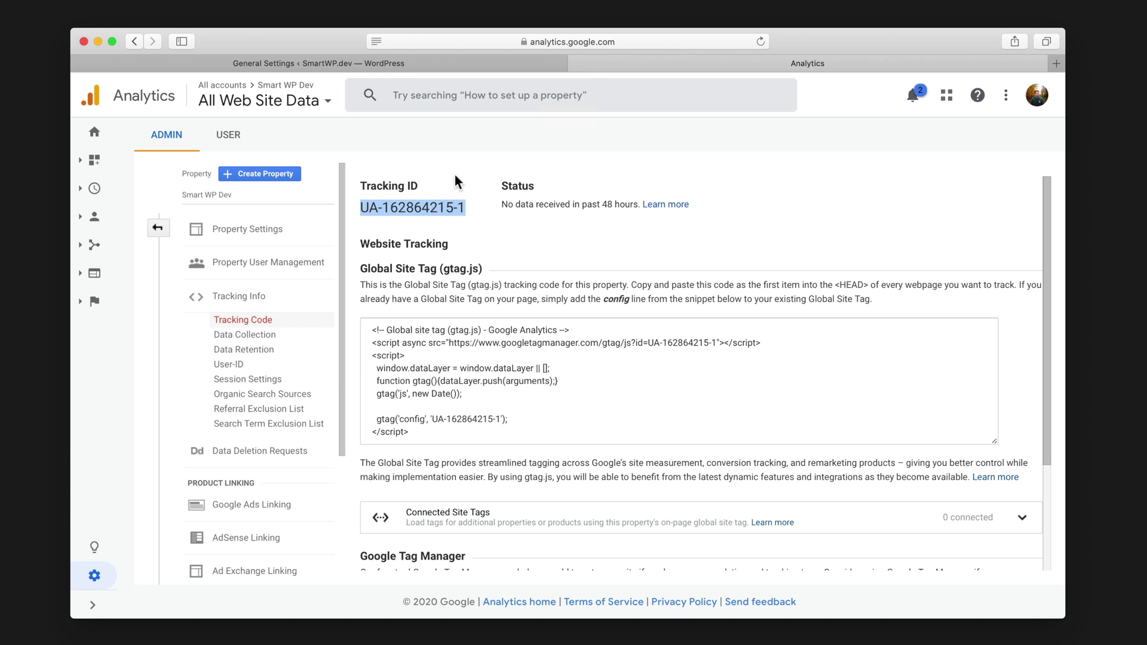
- Authorize GAinWP from WordPress, allow Google access, and select the one-time access code
left_click(446, 64)
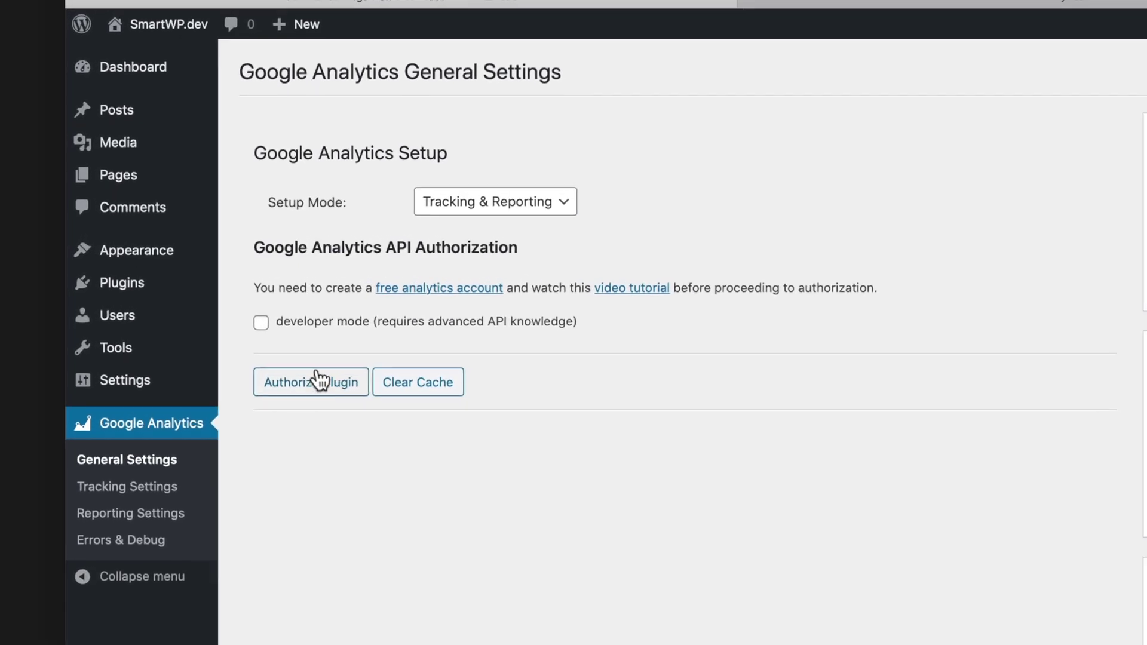
left_click(253, 352)
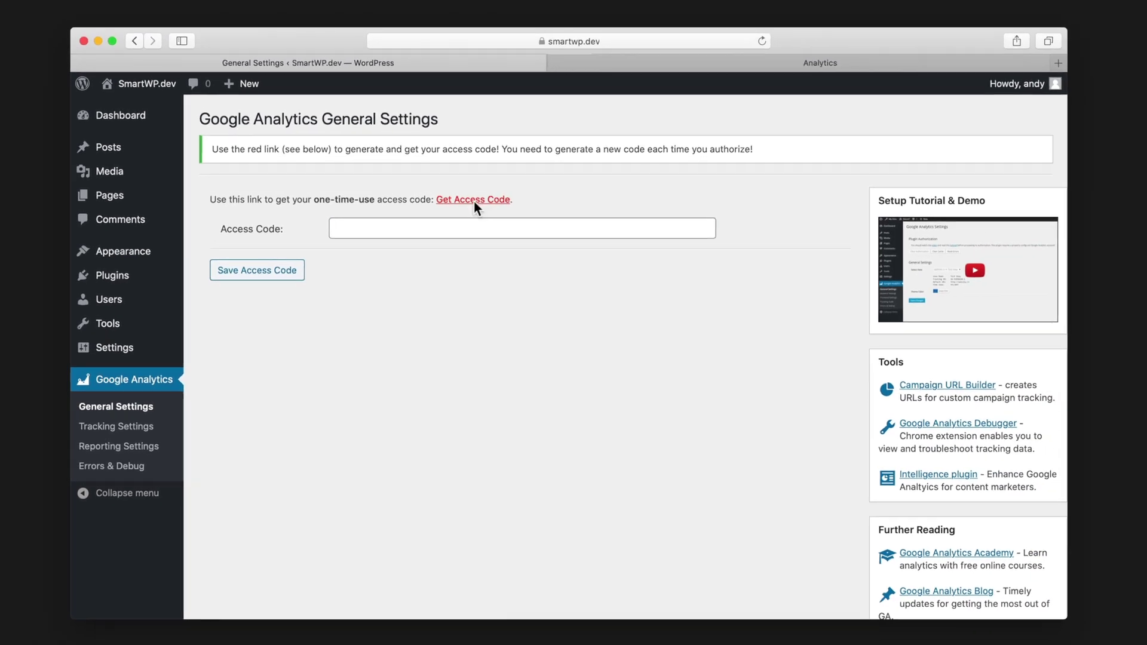
left_click(606, 180)
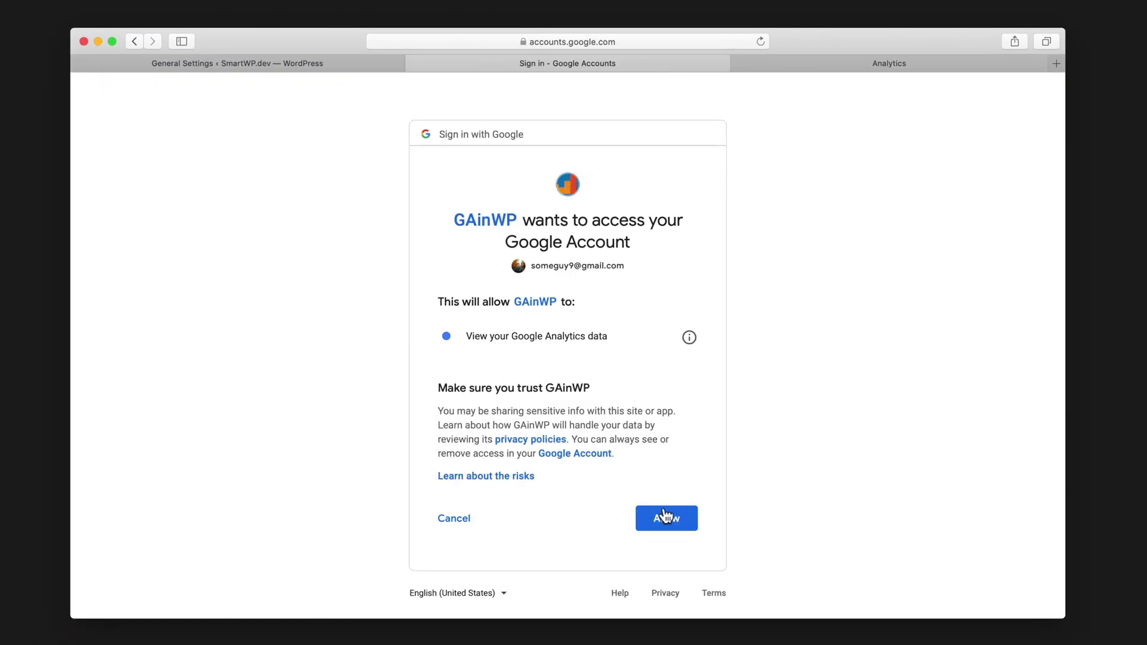
left_click(666, 513)
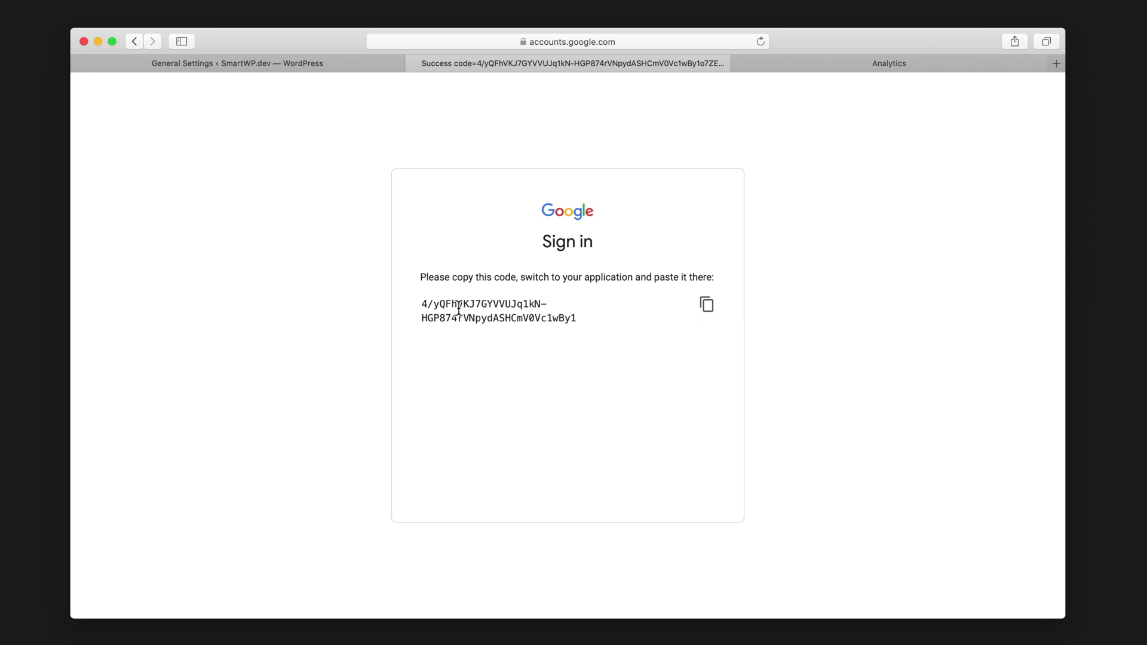
left_click_drag(654, 318, 418, 302)
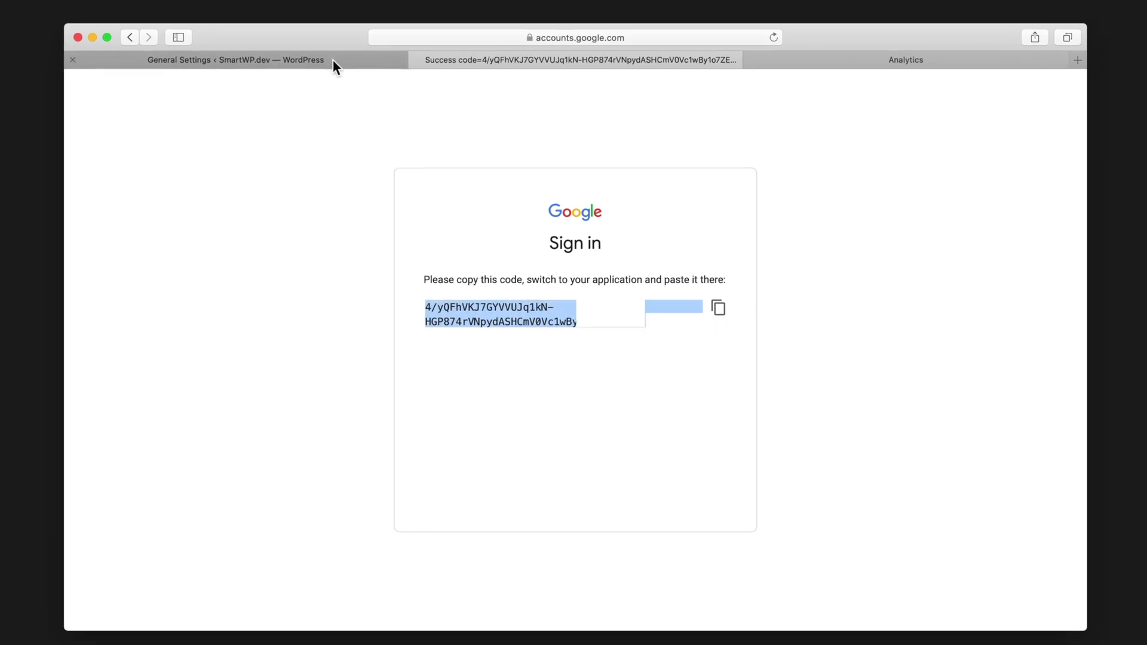
left_click(332, 59)
- Paste and save the access code, then review the linked smartwp.dev All Web Site Data view
left_click(309, 199)
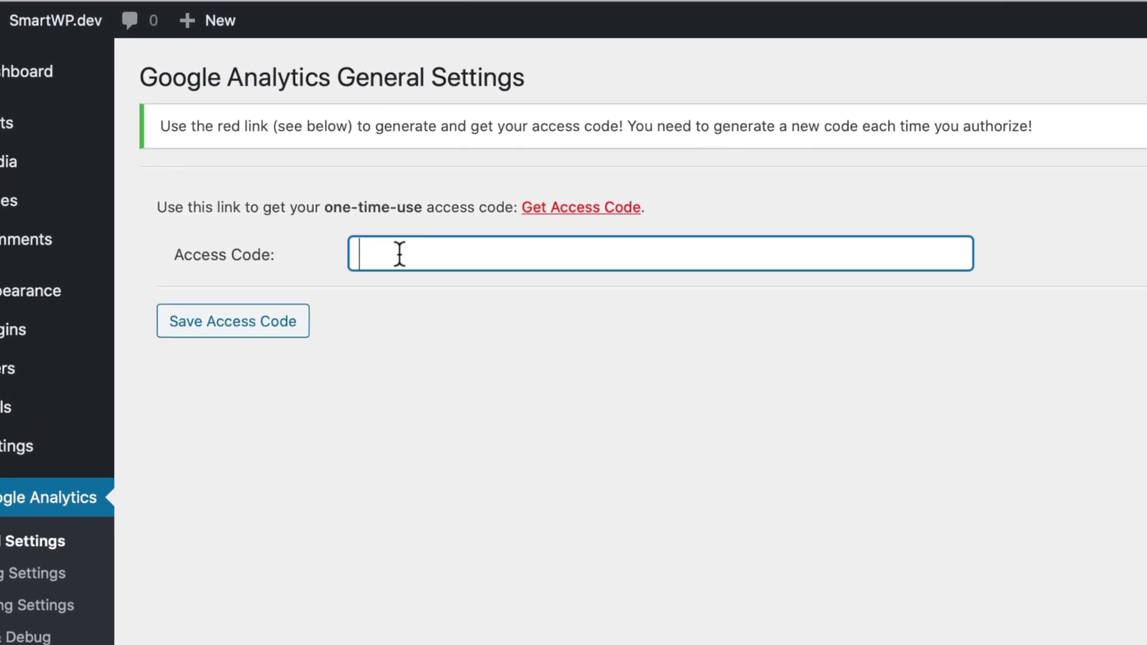
key("super+v")
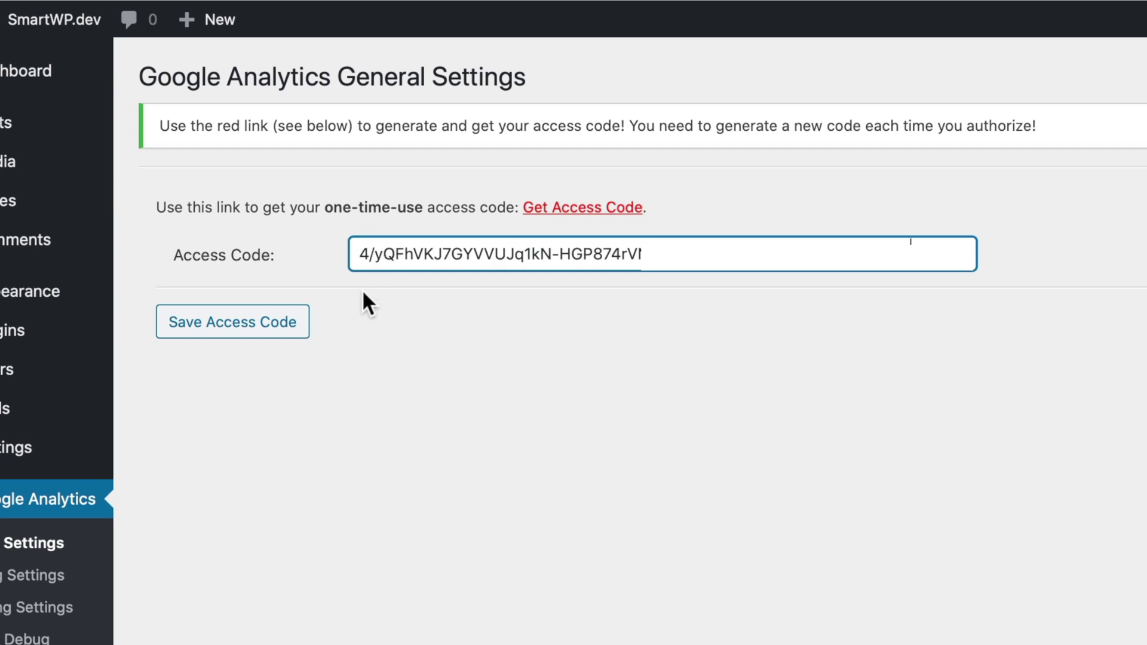
left_click(291, 328)
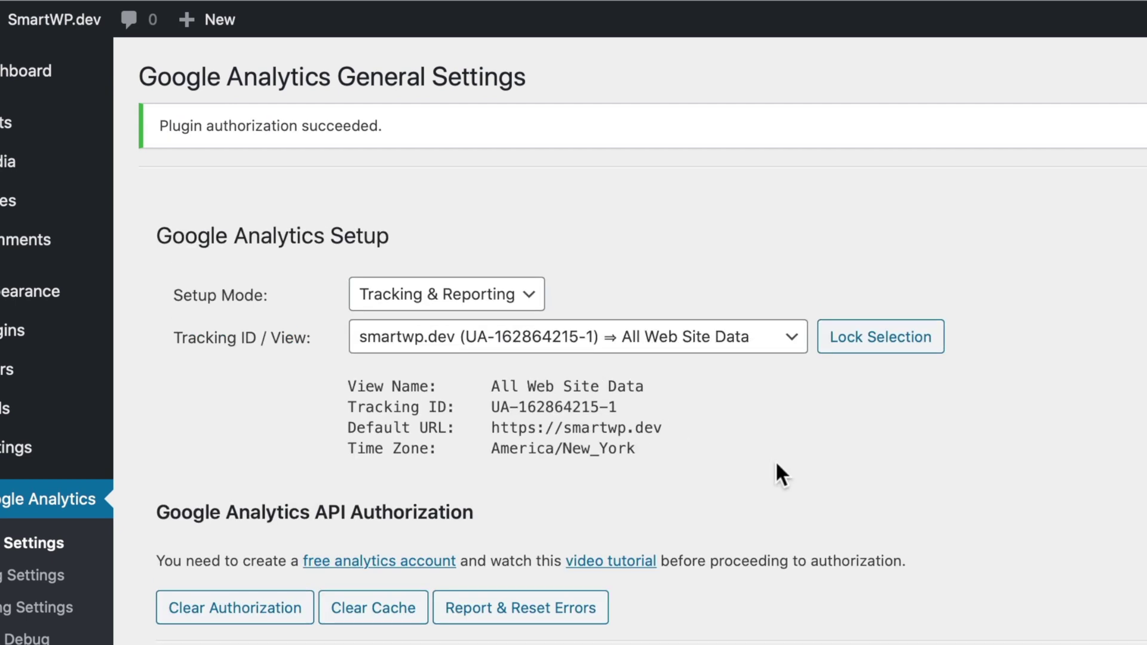
left_click_drag(637, 450, 351, 382)
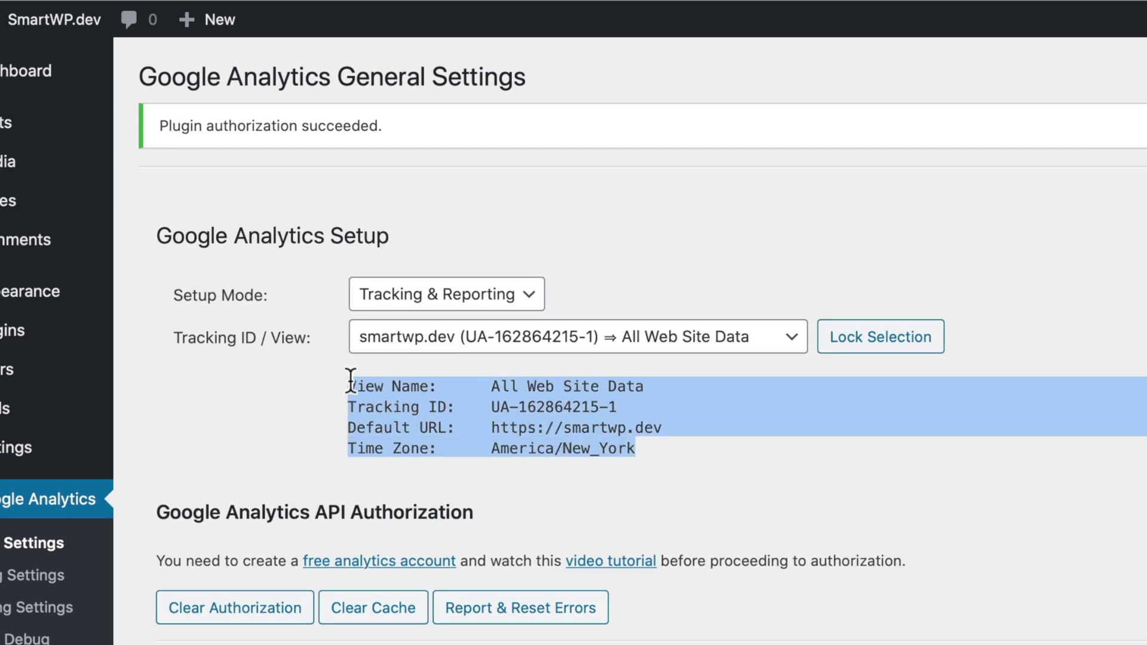
left_click(350, 411)
scroll(184, 445, "down", 4)
scroll(184, 445, "up", 4)
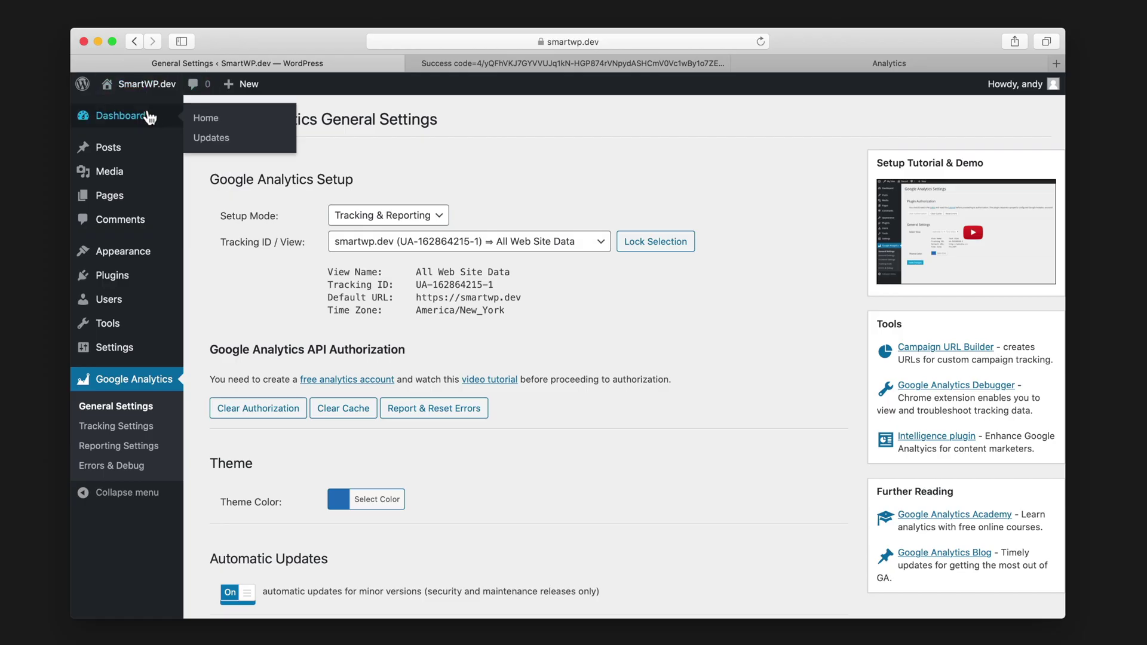
- Drag the Google Analytics widget to the top of the dashboard's left column
scroll(259, 377, "down", 5)
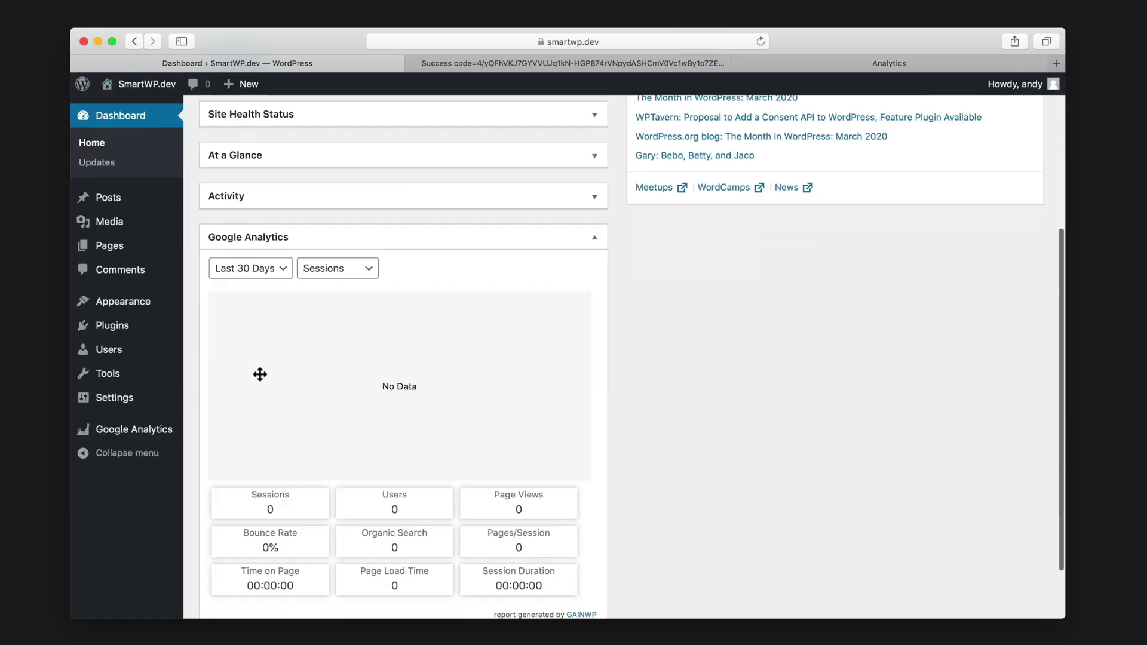
scroll(332, 221, "up", 5)
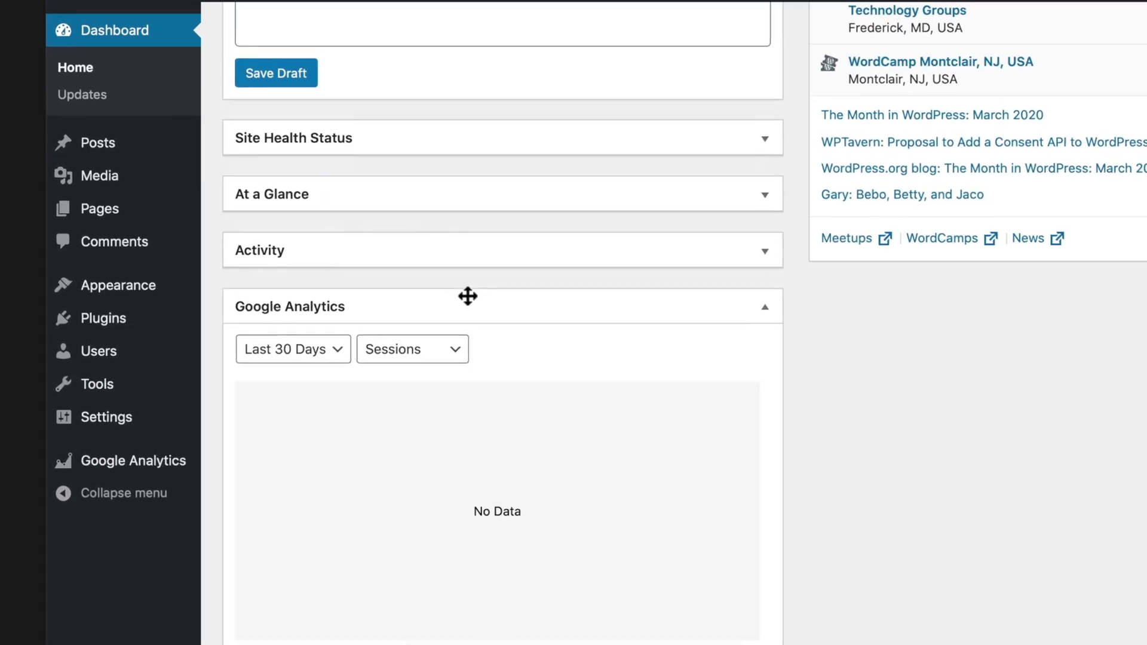
left_click_drag(377, 416, 380, 434)
left_click_drag(489, 476, 585, 251)
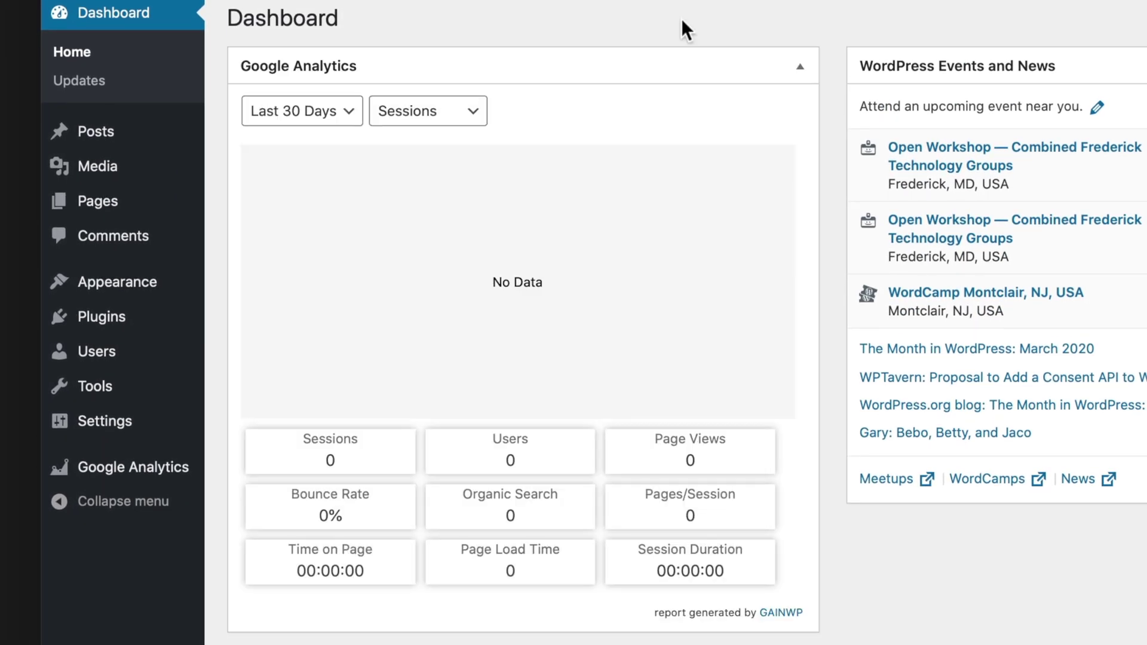